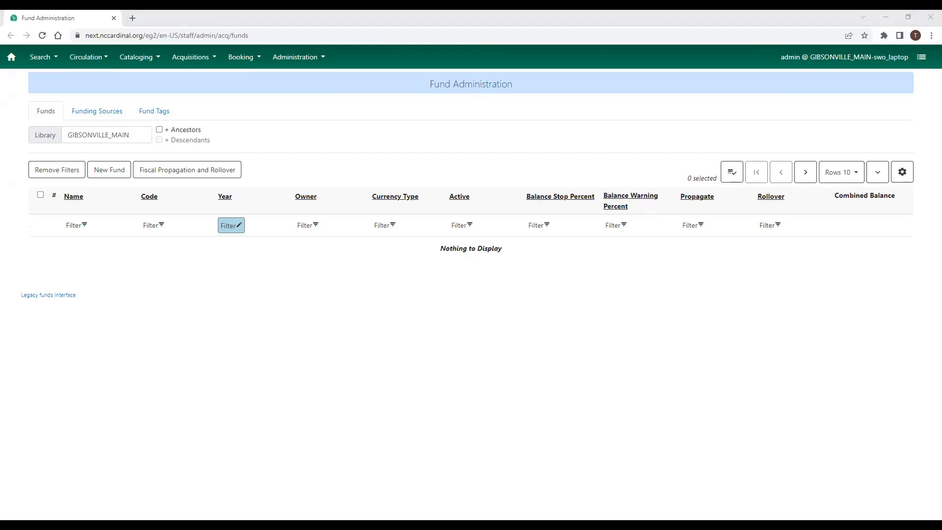
Show the funds owned by the CARDINAL library in Fund Administration
click(133, 136)
text(cardinal)
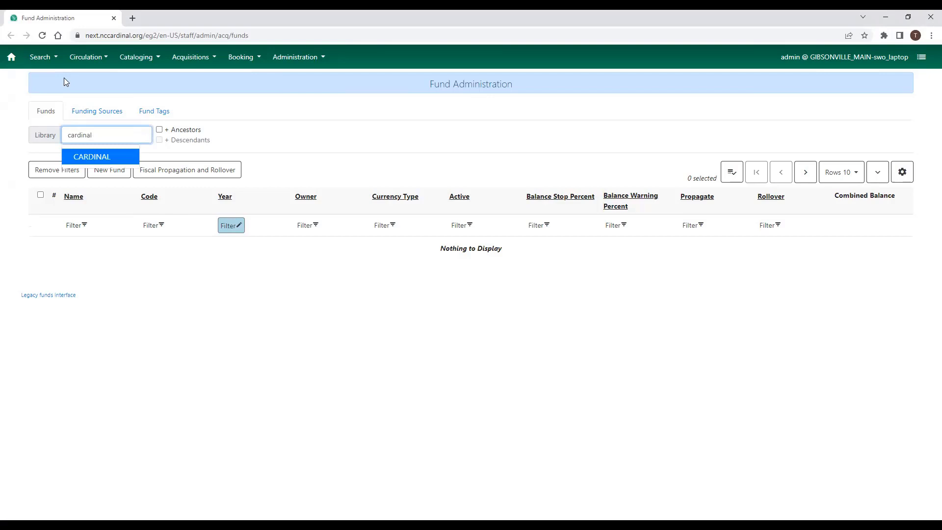
click(111, 157)
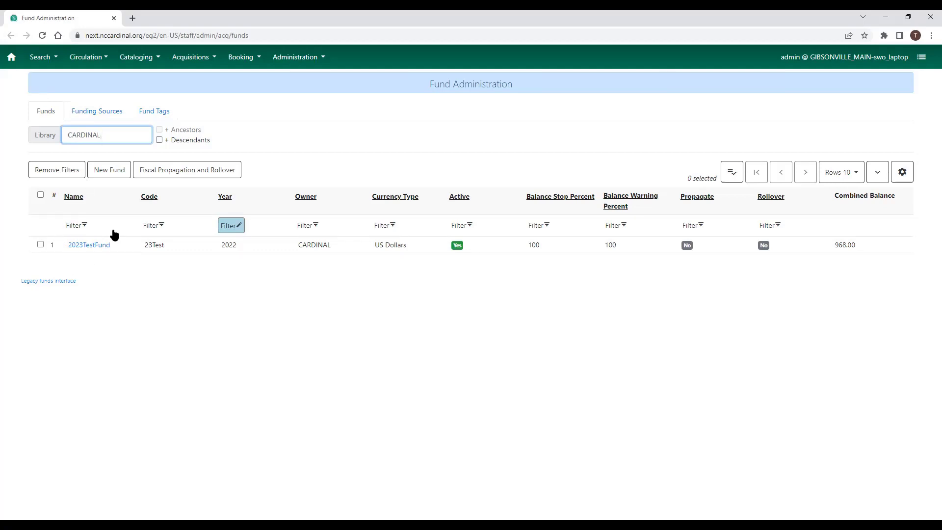
List the CARDINAL library's funding sources and check the total credits and total allocations of Friends of the Library
click(112, 118)
click(135, 132)
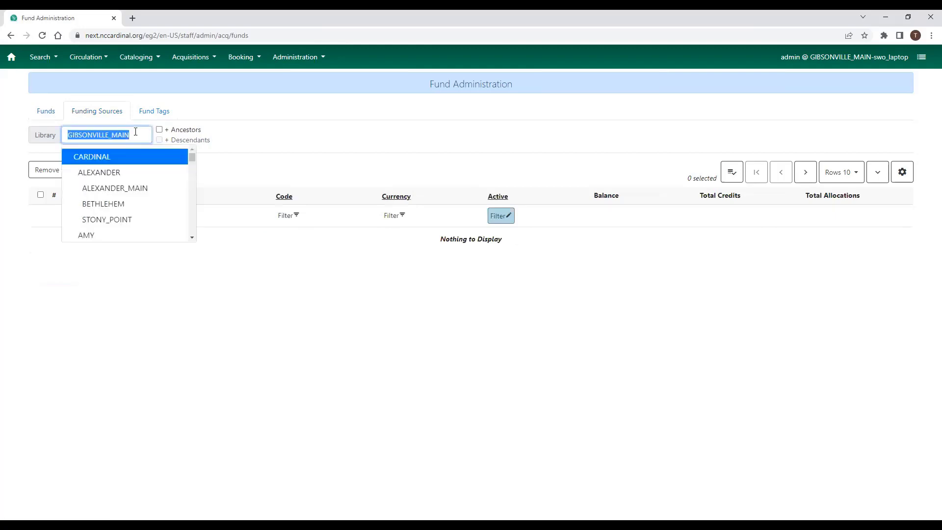
text(cardinal)
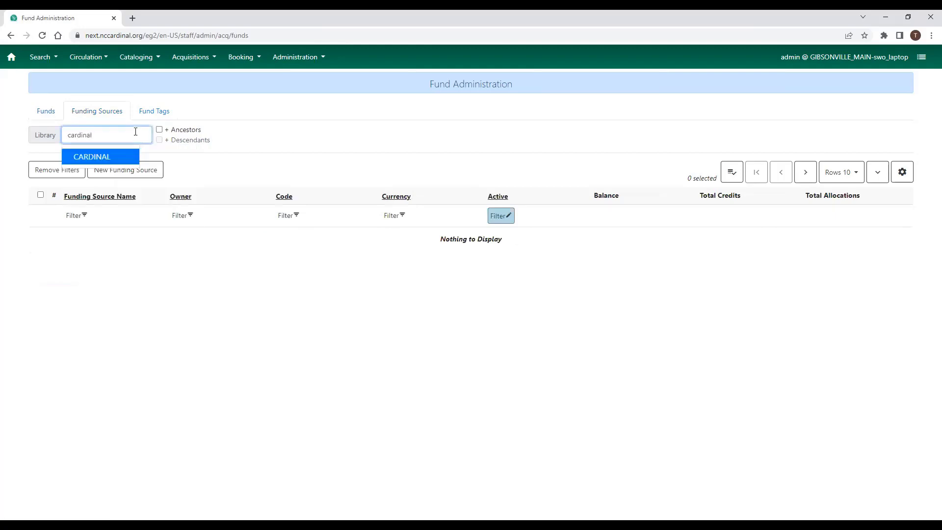
click(101, 157)
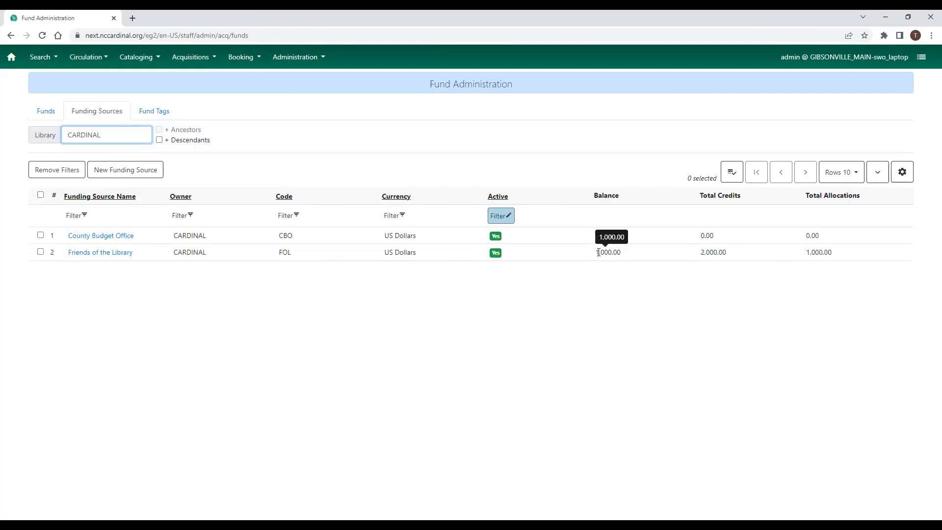
drag(727, 252, 701, 252)
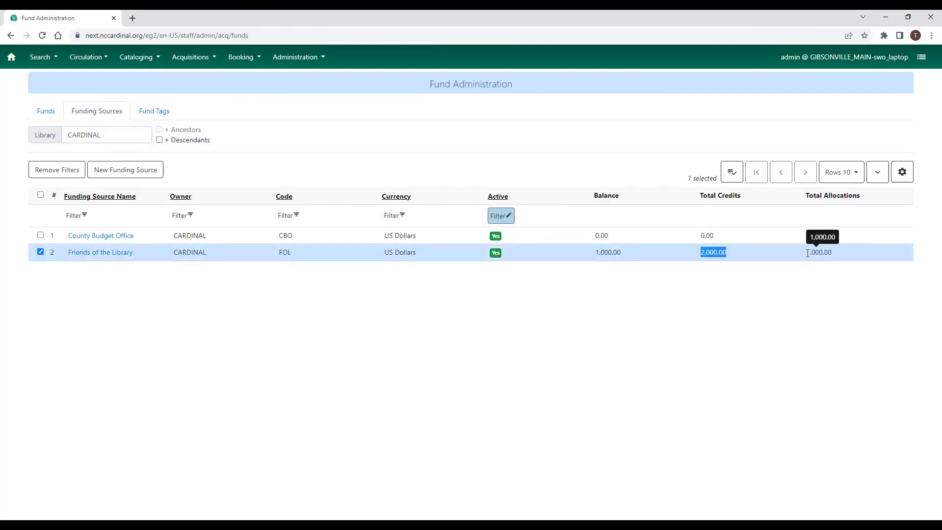
drag(807, 253, 837, 255)
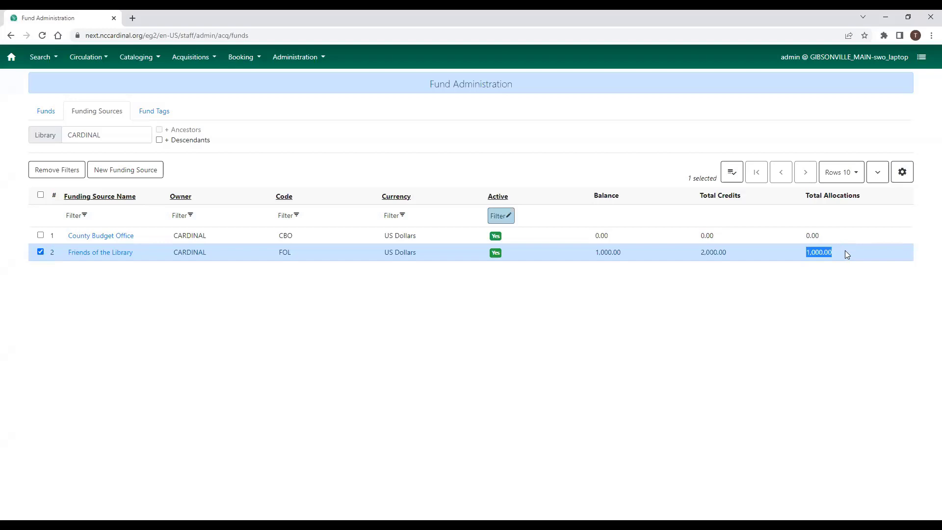
Open the Friends of the Library funding source and review the effective date, deadline and note of its credit
click(100, 254)
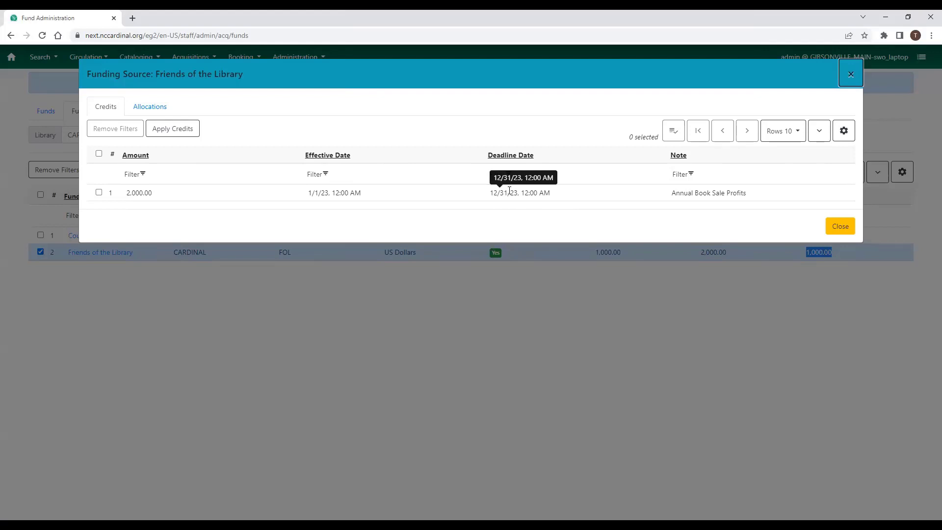
click(683, 195)
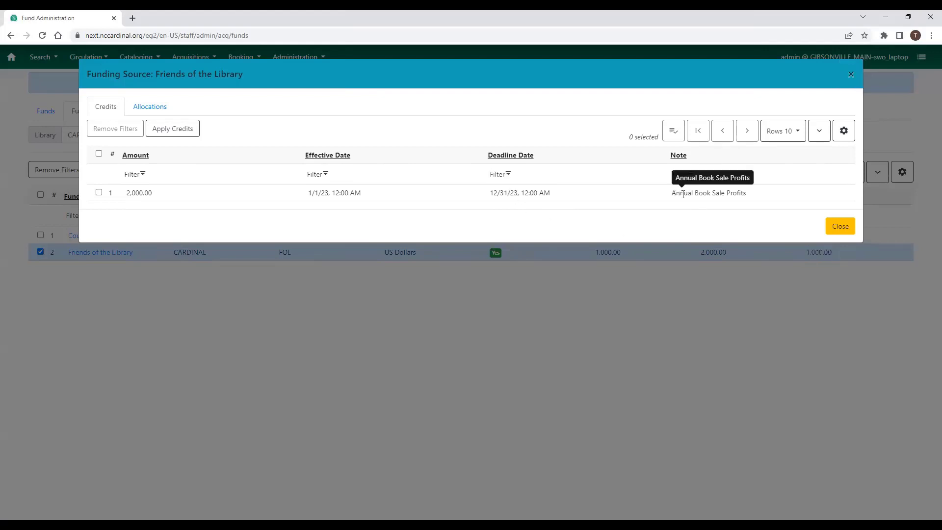
drag(683, 195, 769, 198)
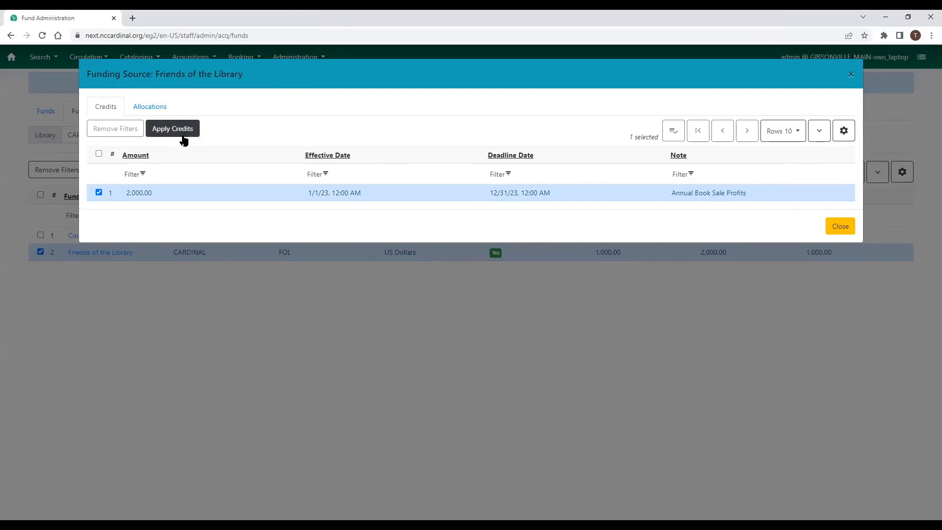
Review the allocations of the Friends of the Library funding source and open the allocated 23Test fund
click(143, 109)
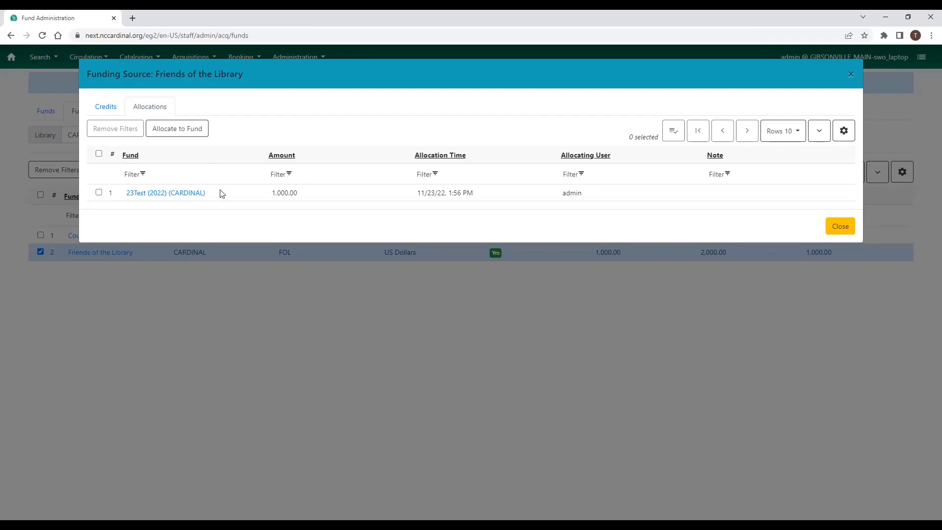
double_click(293, 193)
click(144, 198)
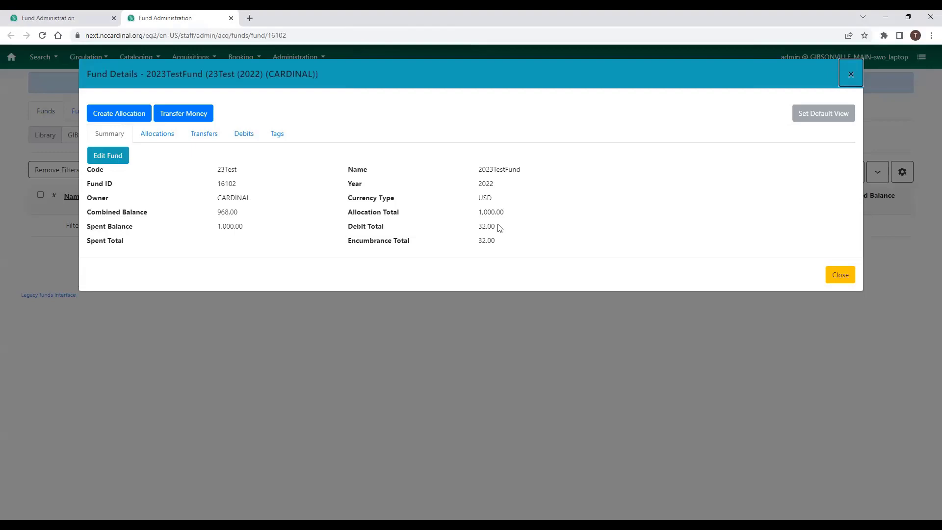
Examine the debit total, allocation total and combined balance of 2023TestFund, and close its fund details
drag(499, 227, 477, 227)
drag(508, 213, 480, 213)
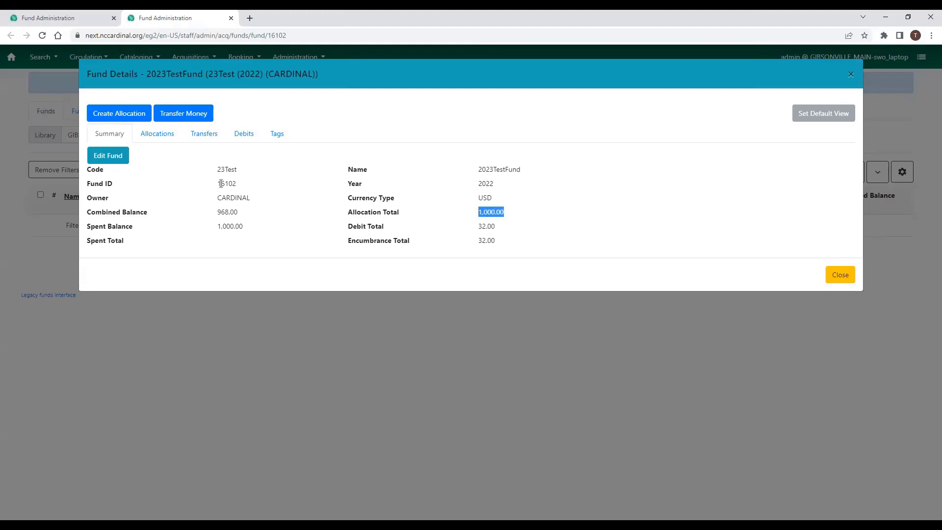
drag(246, 214, 188, 214)
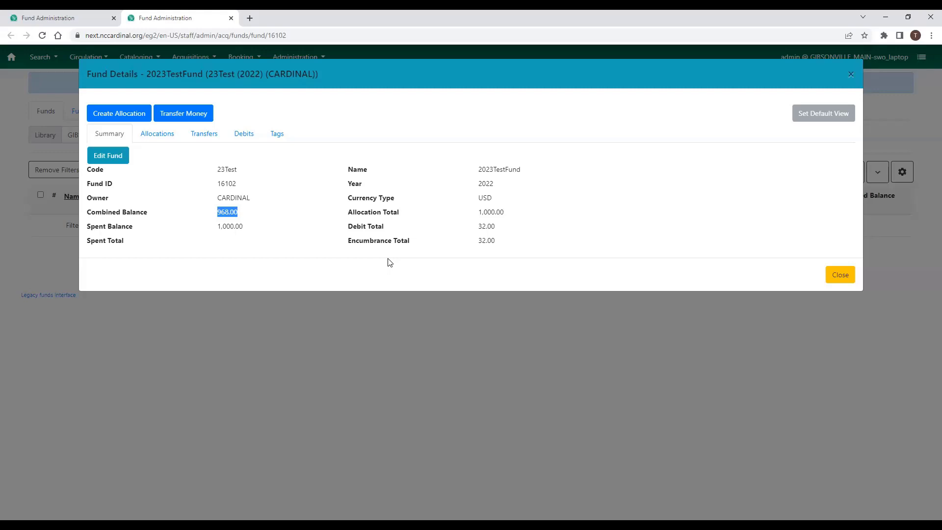
click(852, 275)
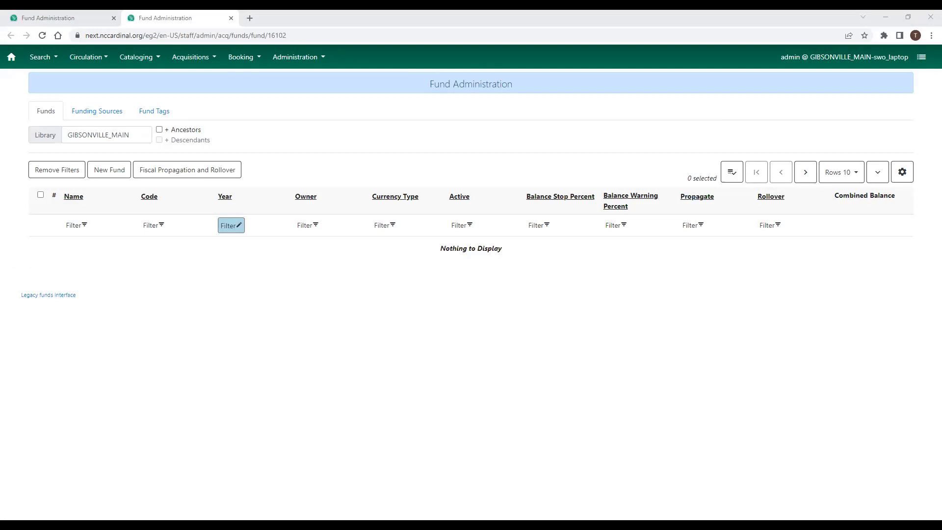
Switch to the other browser window, close the selection list page and return to Acquisitions Search
key(alt+Tab)
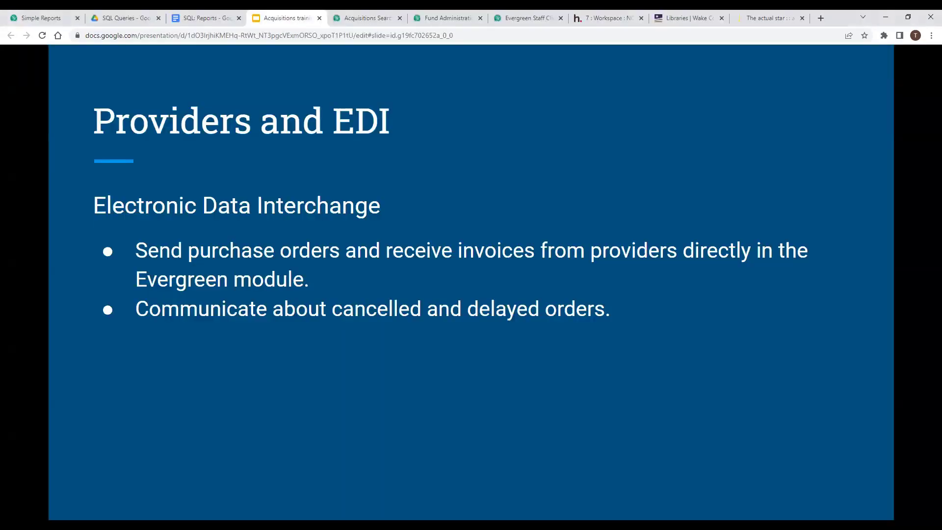
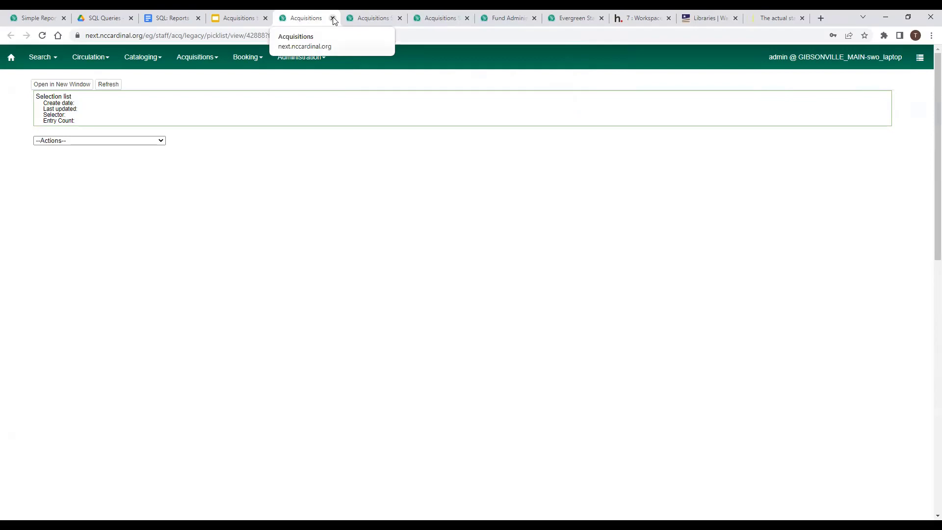
click(332, 18)
click(307, 16)
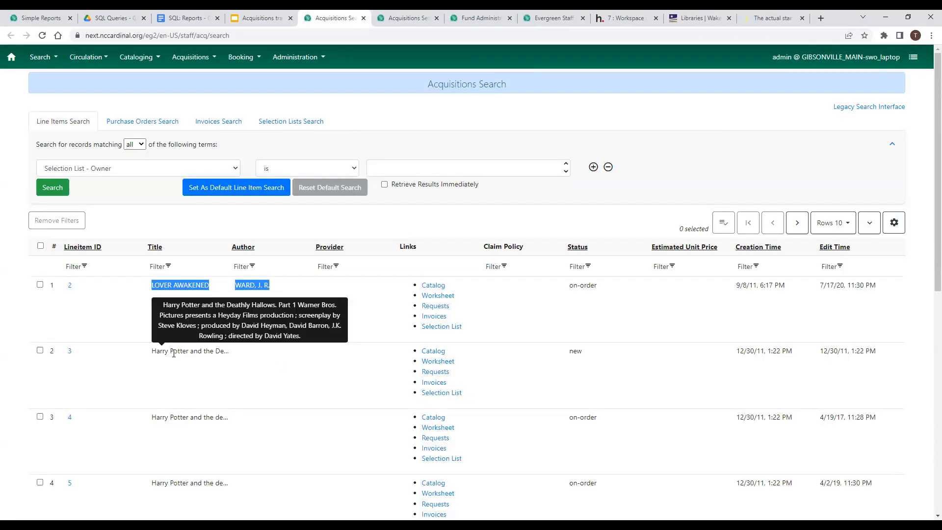
Search the line items for a title of work containing "dragons love tacos"
click(156, 172)
click(396, 162)
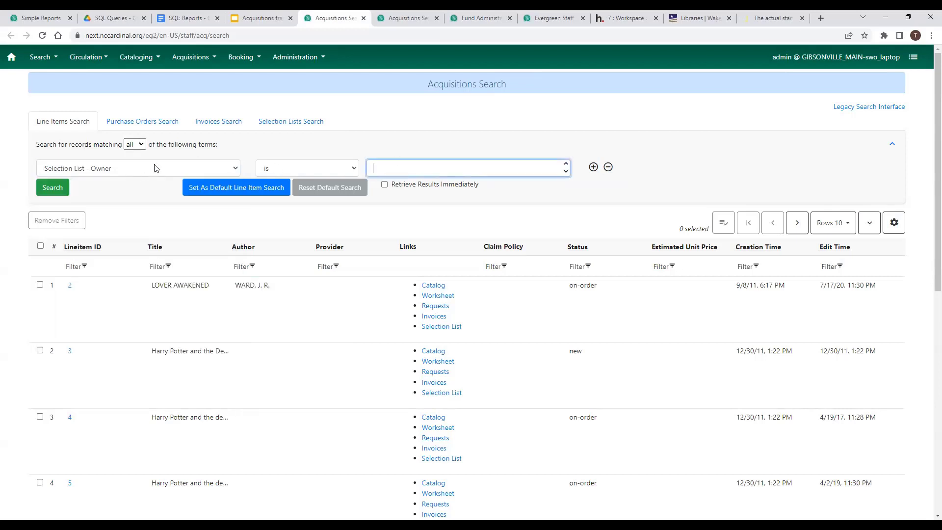
click(156, 168)
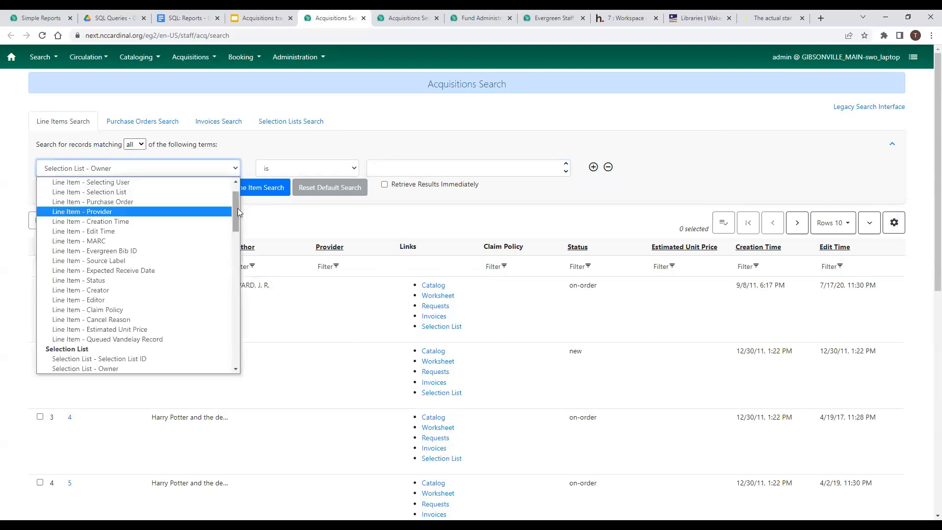
scroll(237, 208, down, 7)
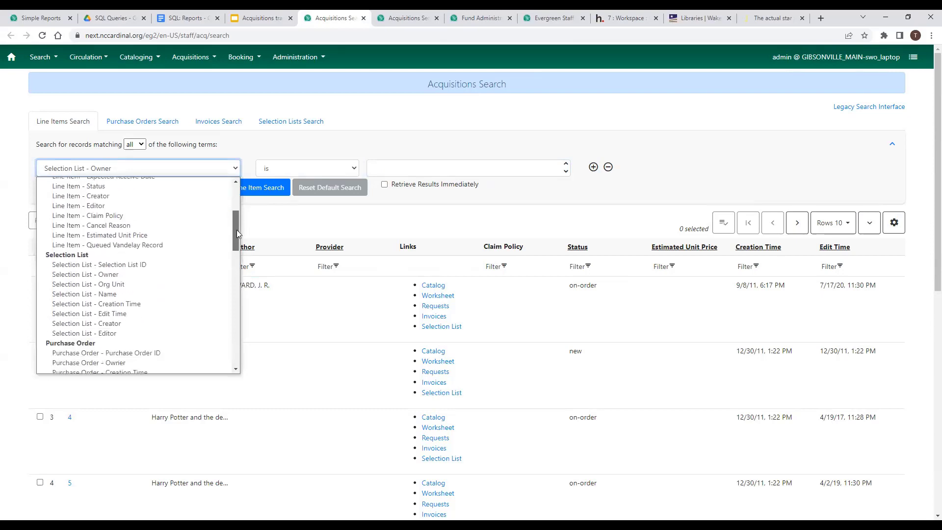
scroll(236, 303, down, 6)
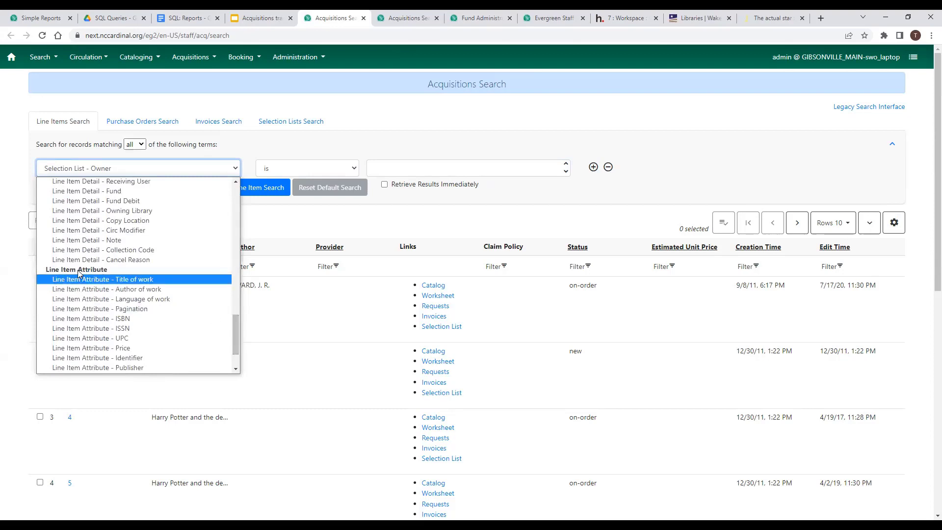
click(134, 279)
click(421, 168)
text(dragon)
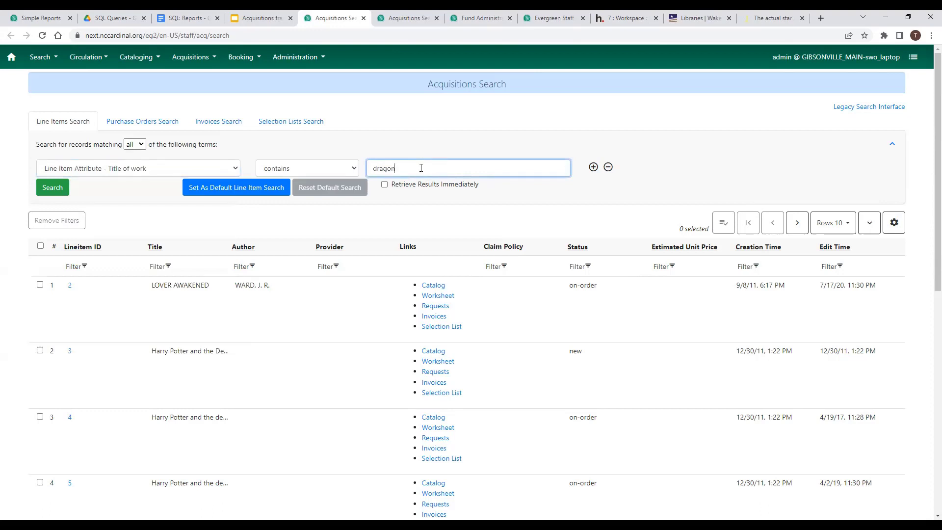
key(BackSpace)
text(ons love tacos)
click(52, 188)
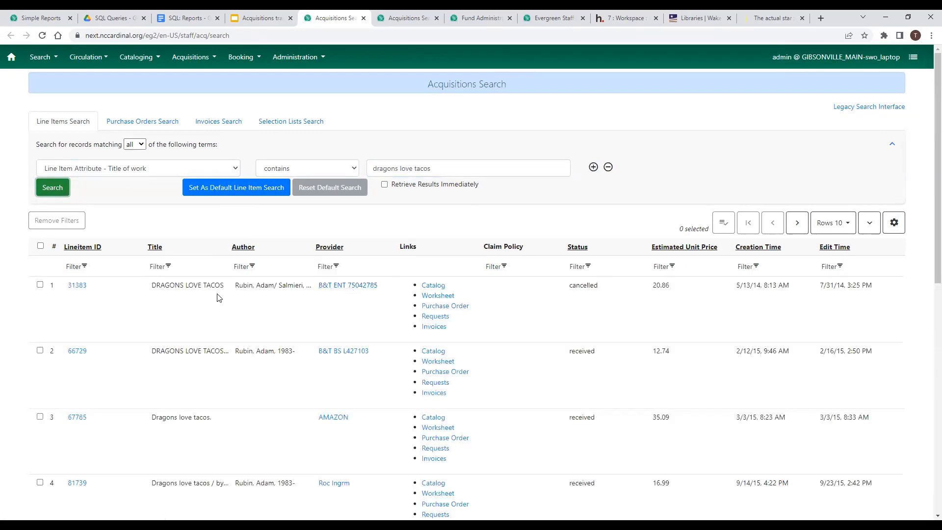
Open the cancelled DRAGONS LOVE TACOS line item in its purchase order and expand it to examine the branches, barcodes and funds of its copies
click(76, 286)
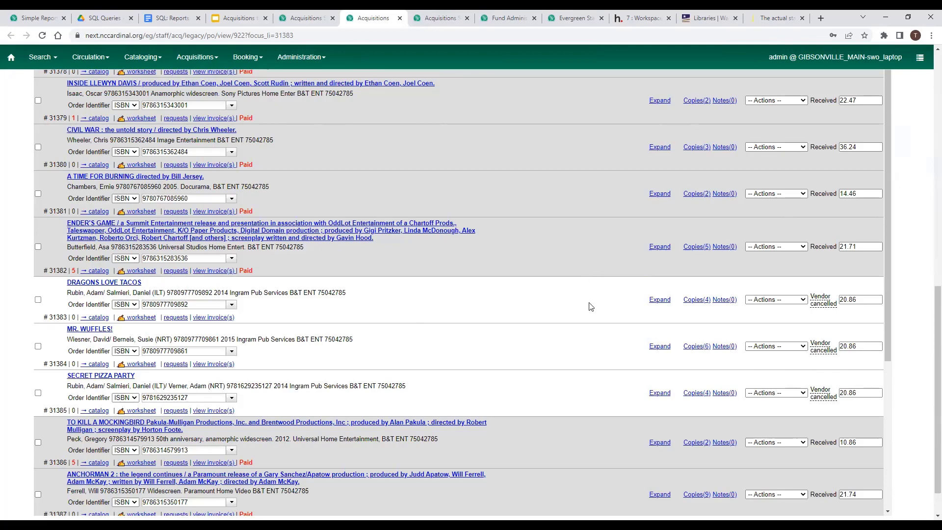
triple_click(662, 300)
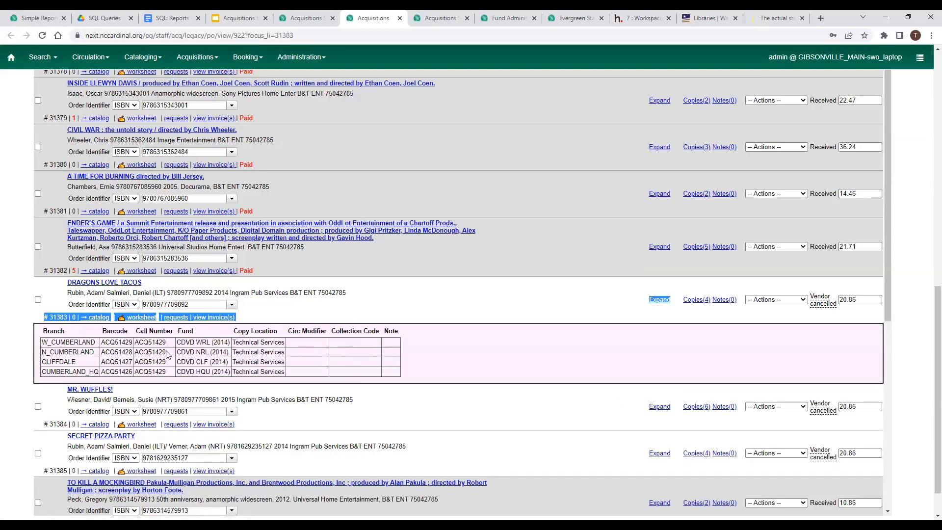
drag(44, 342, 300, 374)
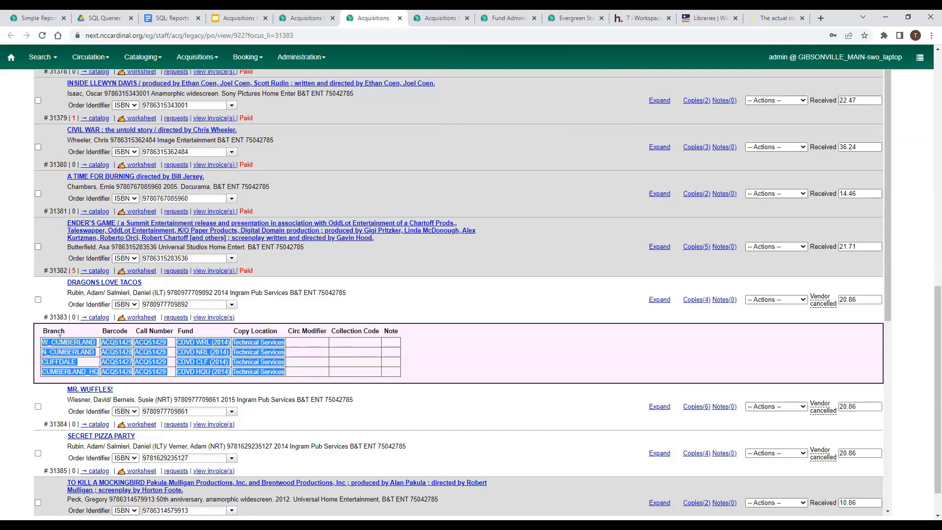
click(513, 349)
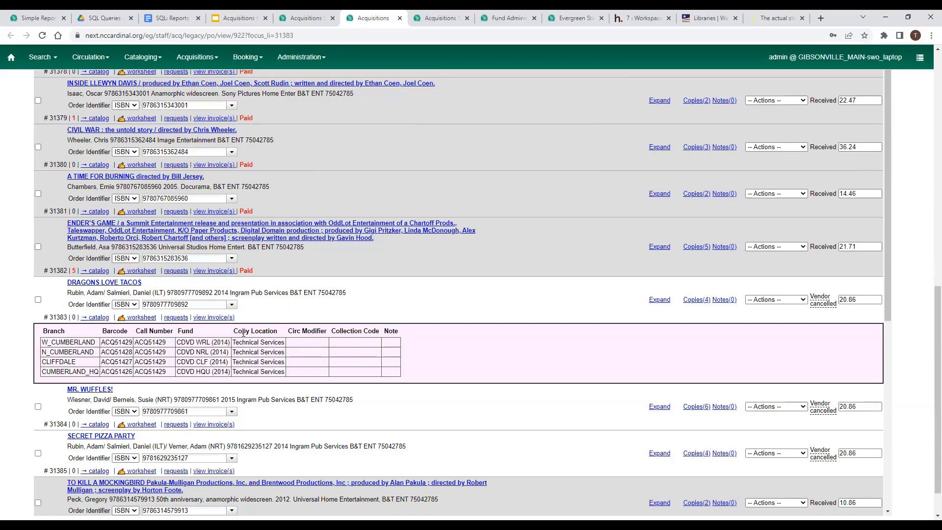
View the catalog record and the worksheet of the DRAGONS LOVE TACOS line item, returning to the purchase order
click(96, 318)
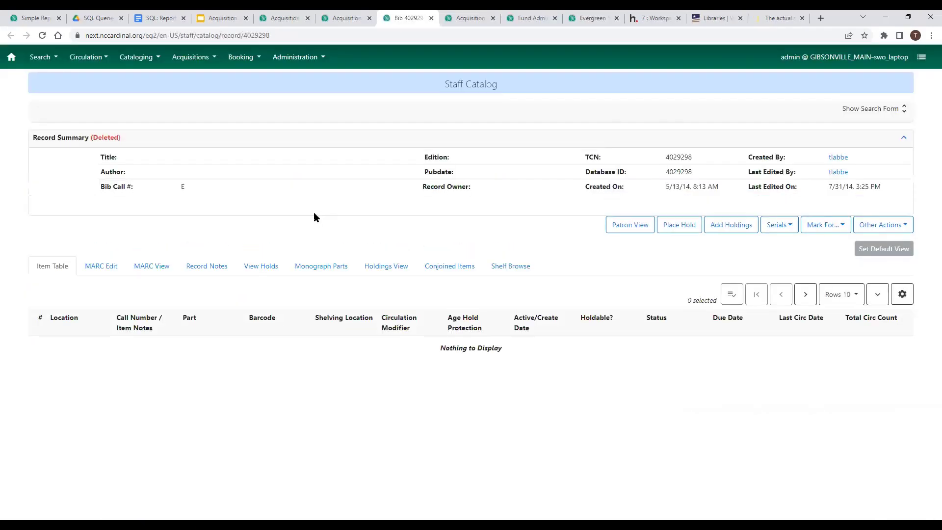
click(432, 18)
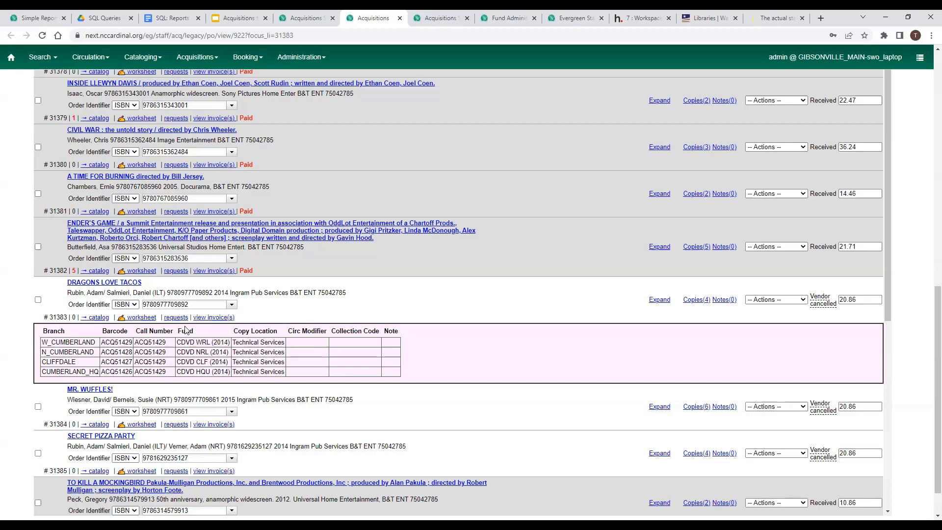
click(146, 319)
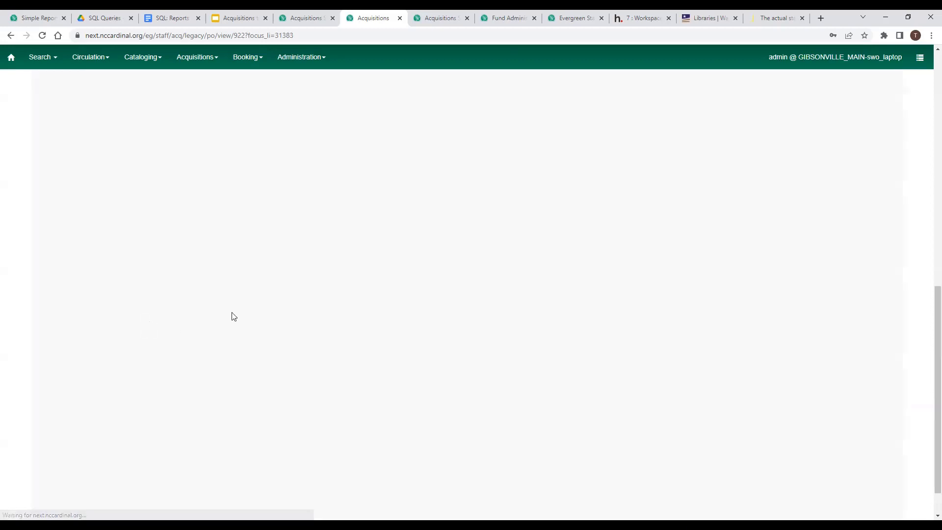
scroll(320, 325, up, 2)
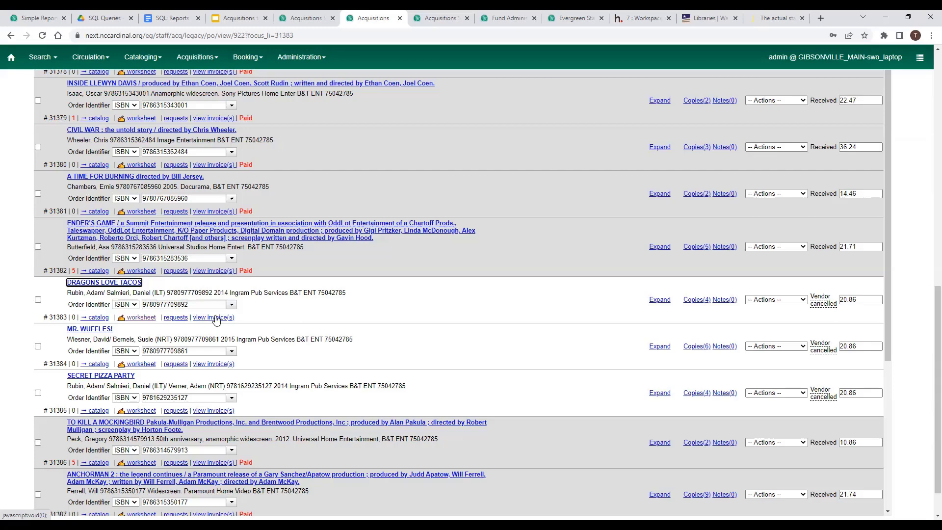
Select the DRAGONS LOVE TACOS line item and examine the purchase order actions available for selected line items
click(38, 300)
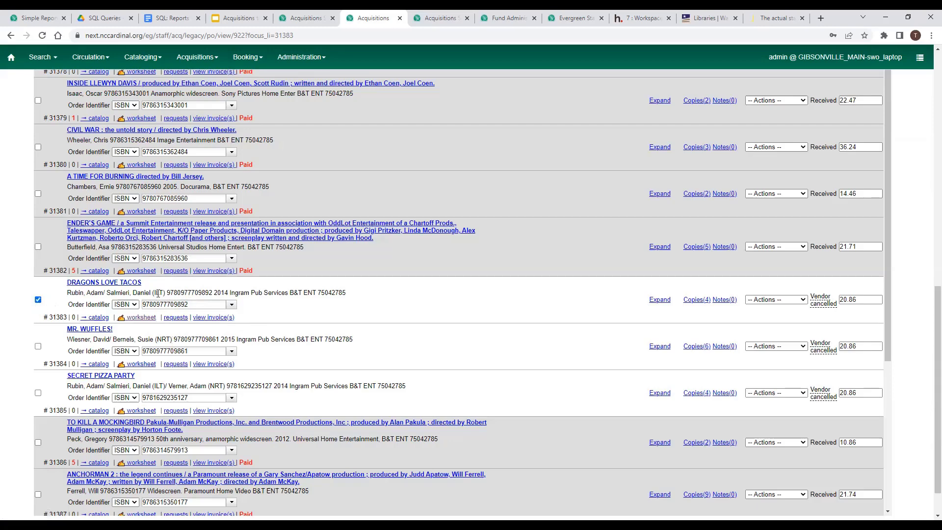
scroll(22, 332, up, 15)
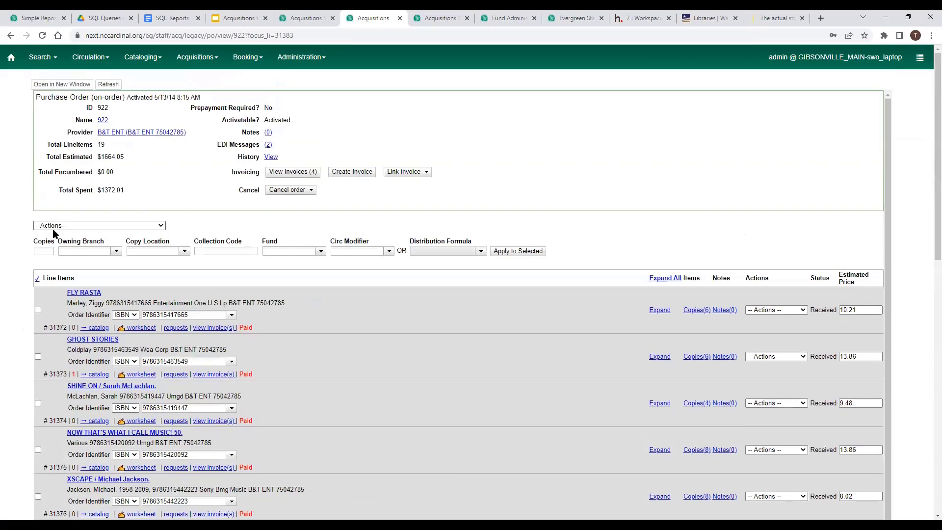
click(53, 226)
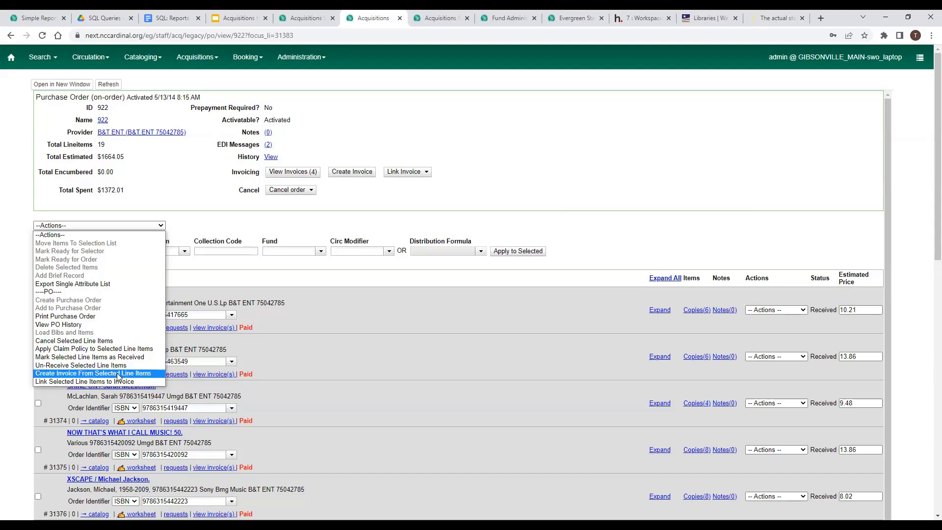
key(Up)
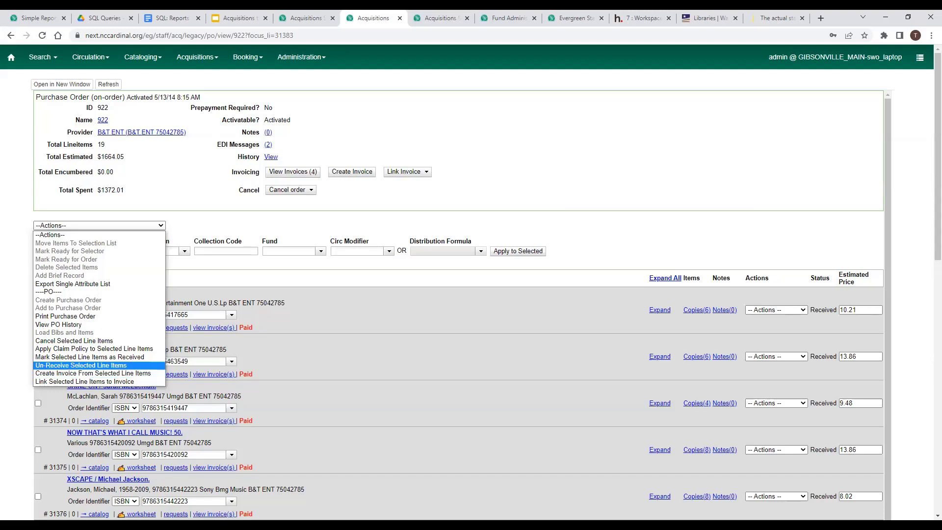
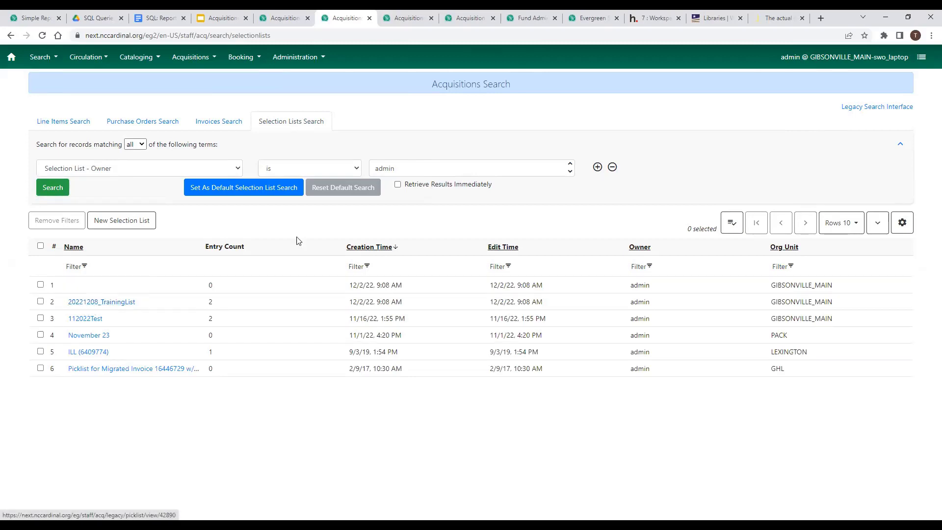
Search the purchase orders by owner admin, removing the ordering agency condition and replacing the status condition with Purchase Order - Owner
click(142, 121)
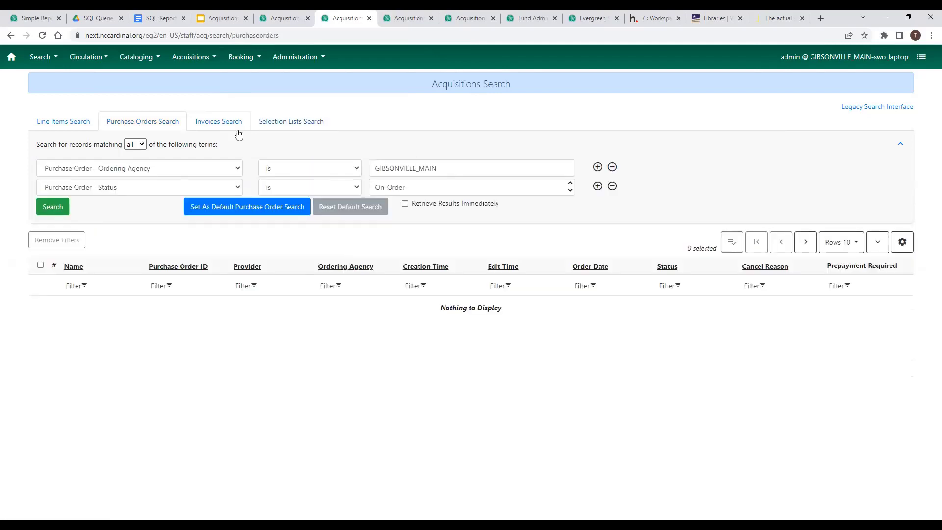
click(613, 167)
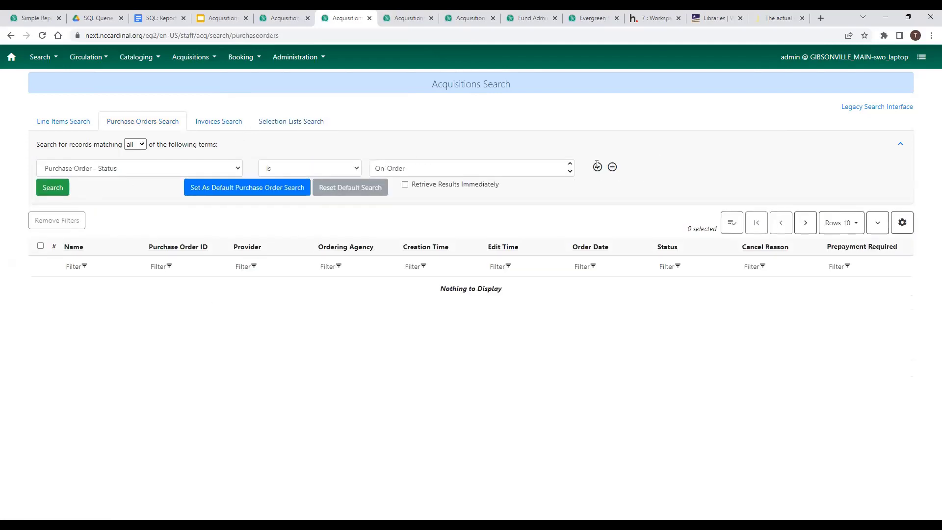
click(150, 173)
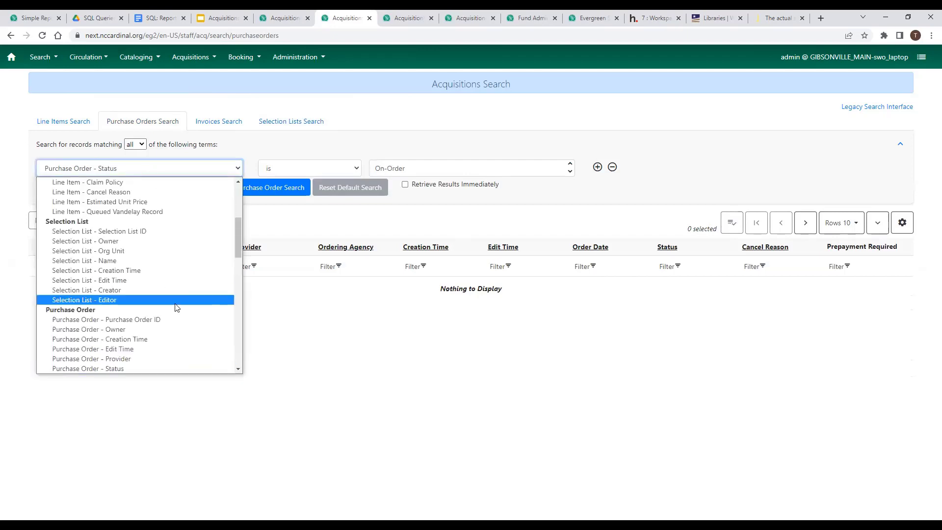
click(171, 329)
click(400, 170)
text(admin)
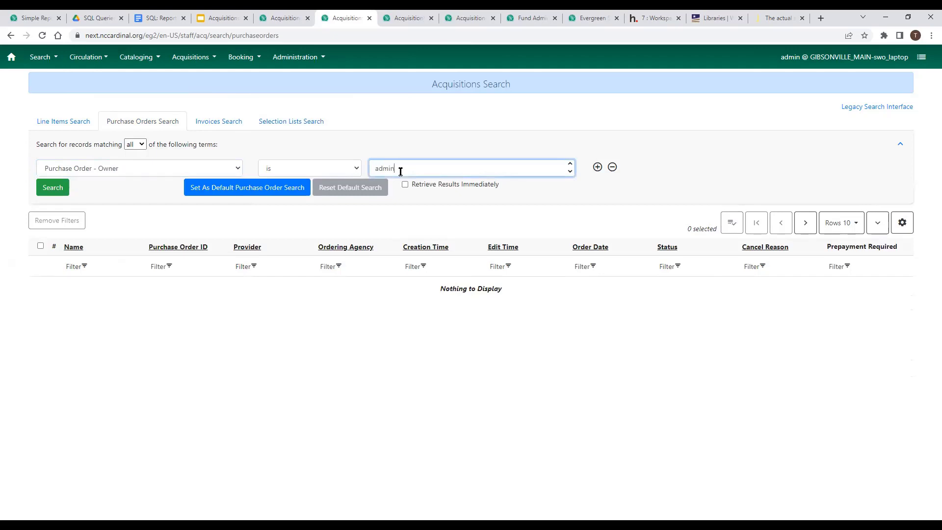
key(Return)
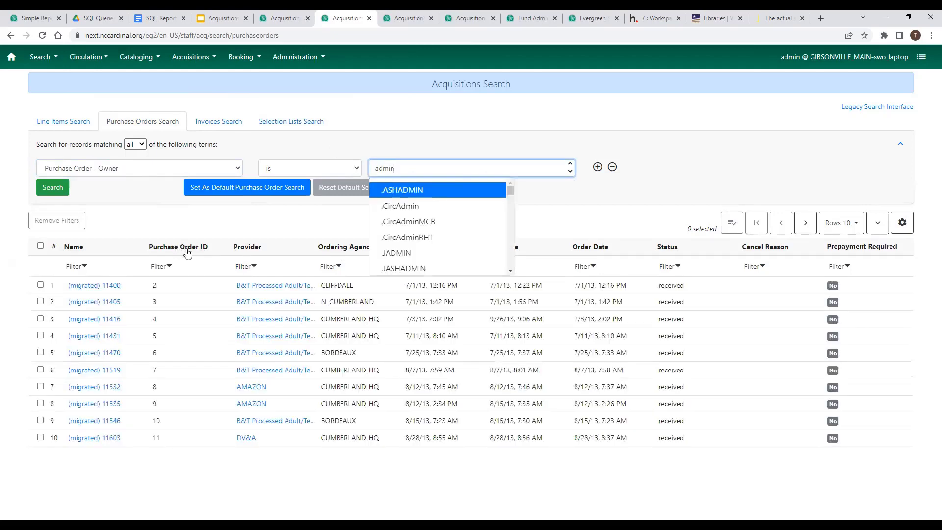
click(259, 223)
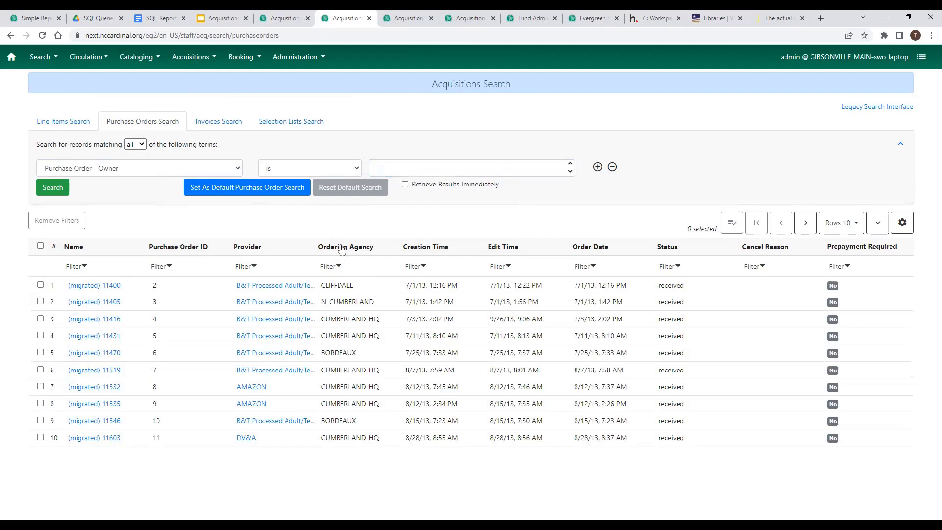
click(383, 166)
text(cardinal)
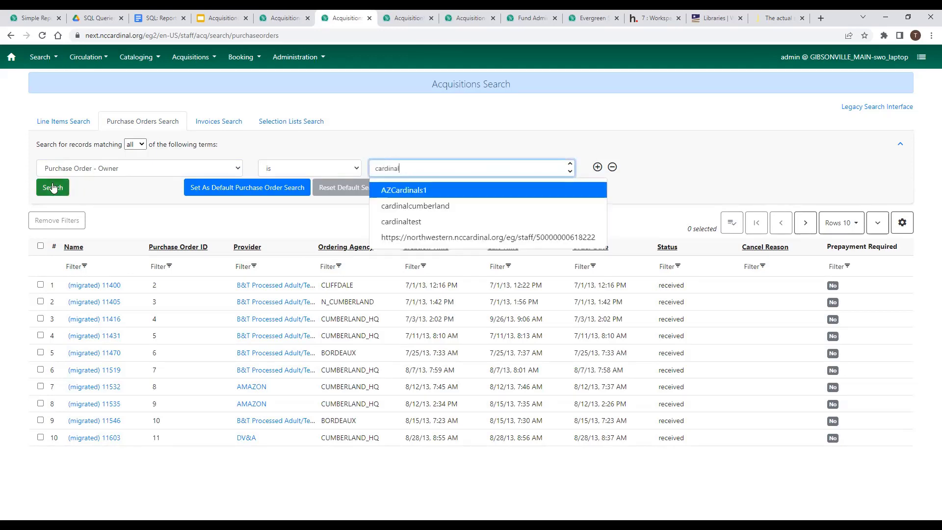
drag(412, 165, 312, 166)
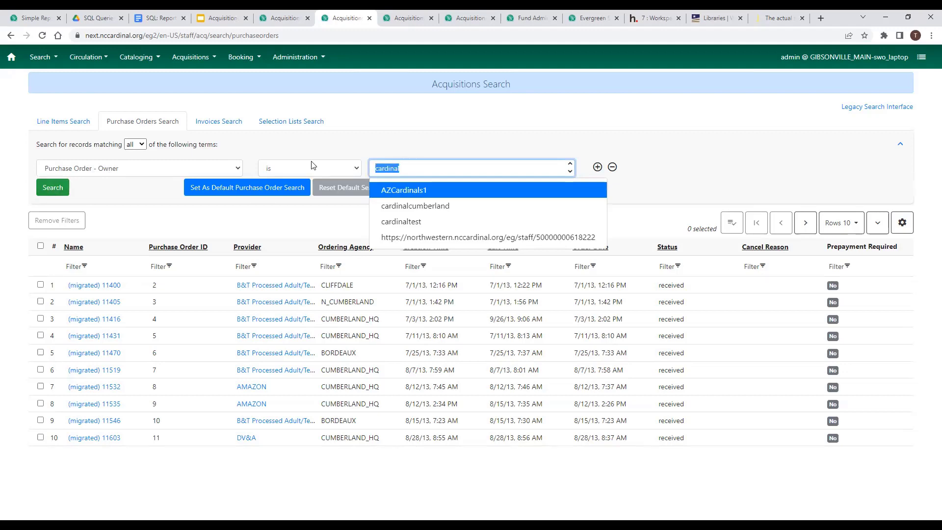
key(BackSpace)
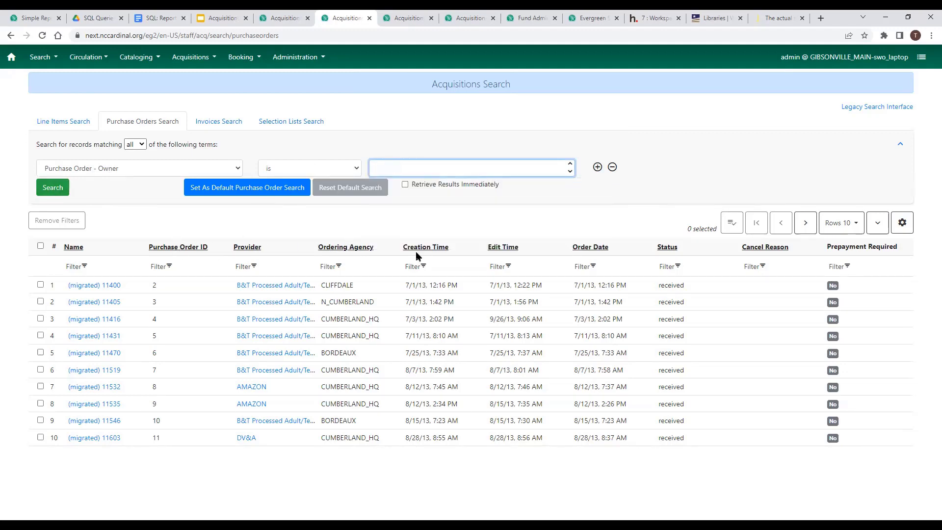
Sort the purchase orders by creation time, newest first, and open the purchase order named test
click(419, 248)
click(426, 249)
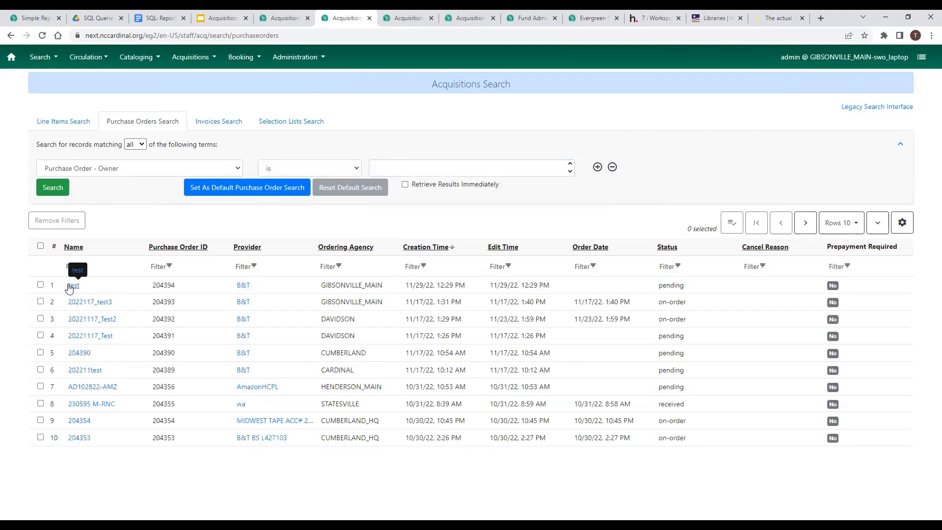
click(73, 286)
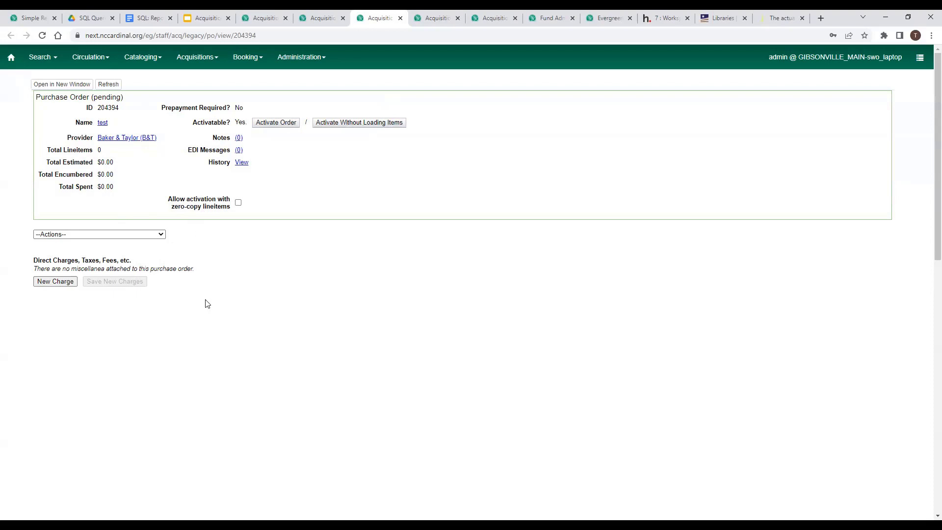
Allow activation of the pending purchase order with zero-copy line items
click(238, 203)
click(239, 203)
mouse_move(324, 15)
Examine the purchase order's total estimated, total encumbered and total spent amounts
drag(46, 161, 130, 186)
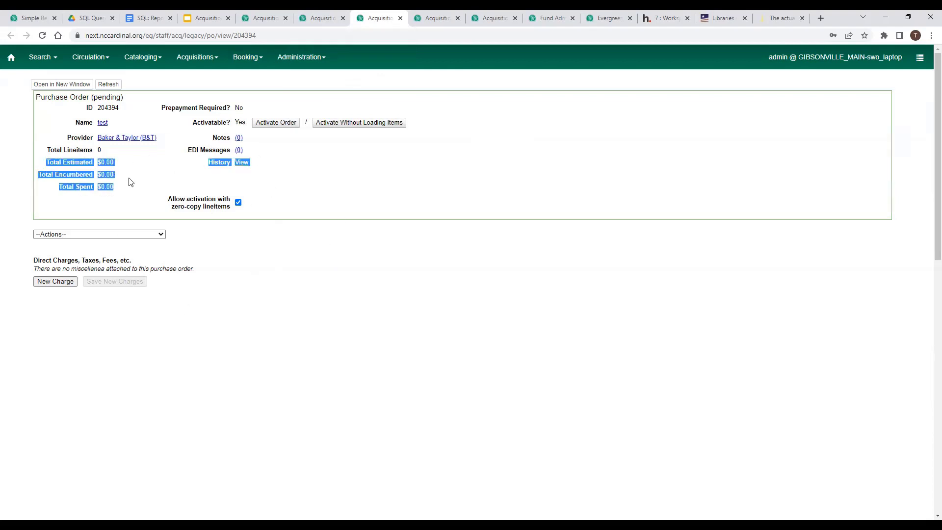
click(107, 161)
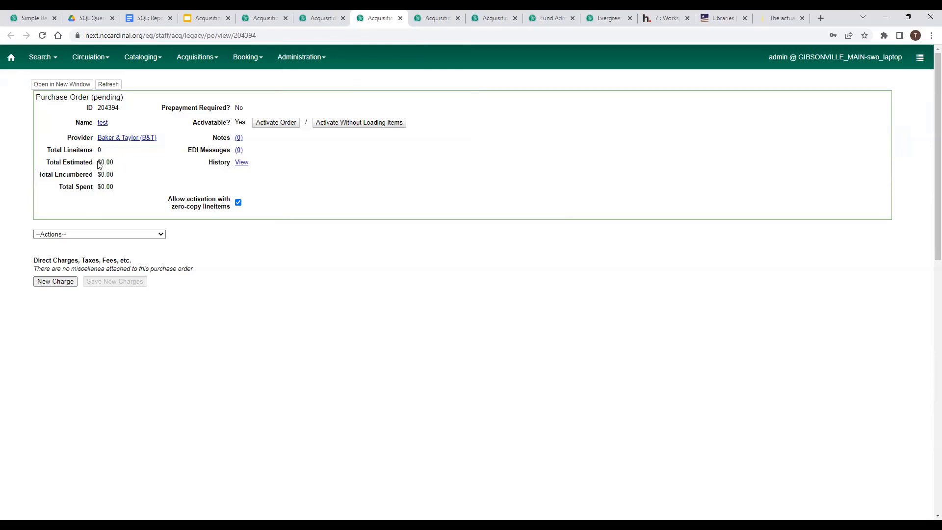
drag(96, 162, 120, 167)
drag(115, 175, 96, 174)
drag(97, 189, 118, 189)
drag(98, 174, 118, 162)
drag(99, 187, 126, 185)
drag(100, 163, 124, 189)
click(109, 161)
click(210, 16)
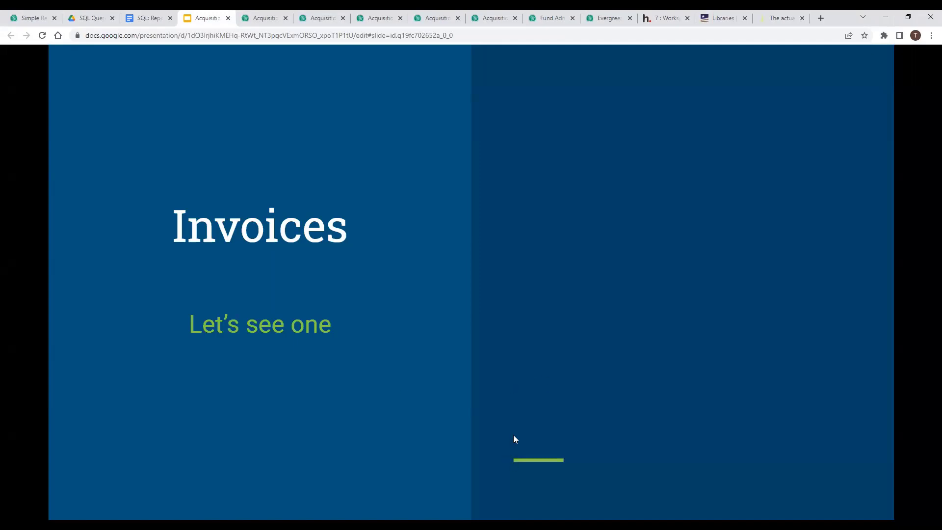
click(712, 457)
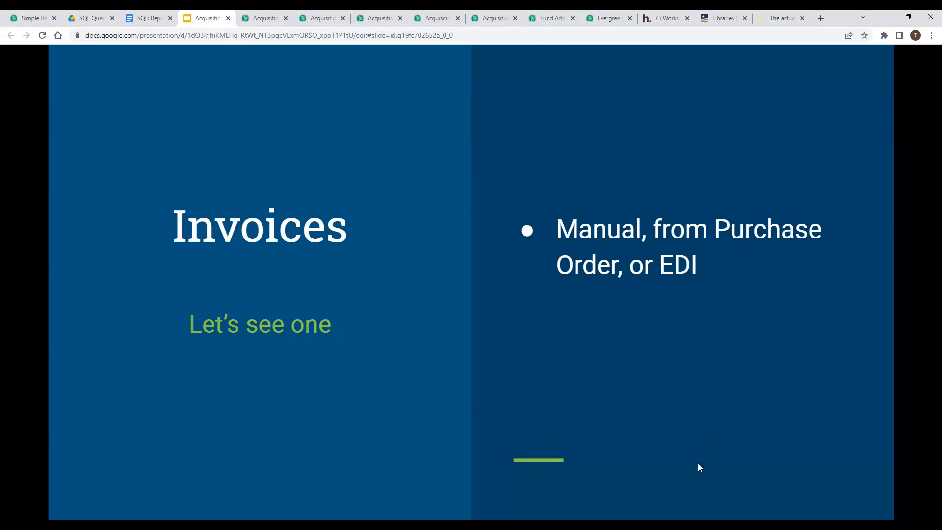
key(Right)
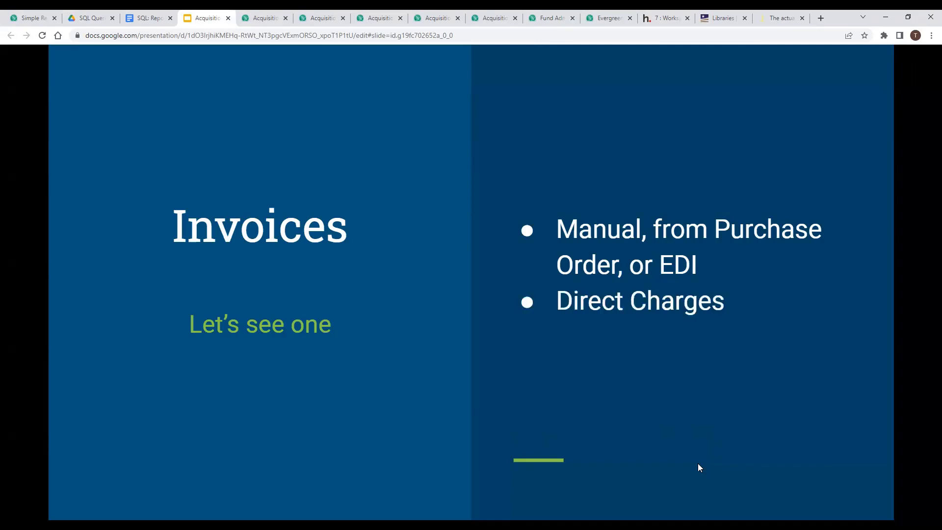
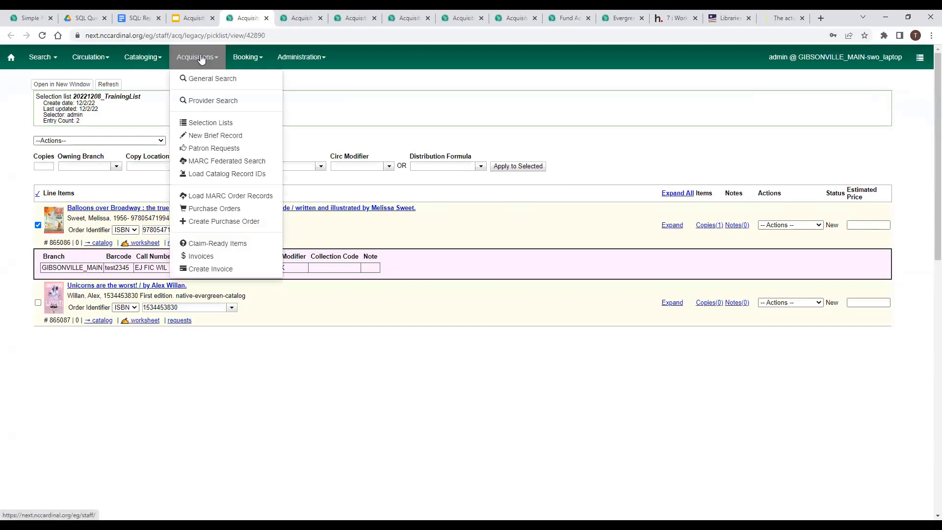
Open the acquisition patron requests and set the patron home library to CARDINAL
click(217, 148)
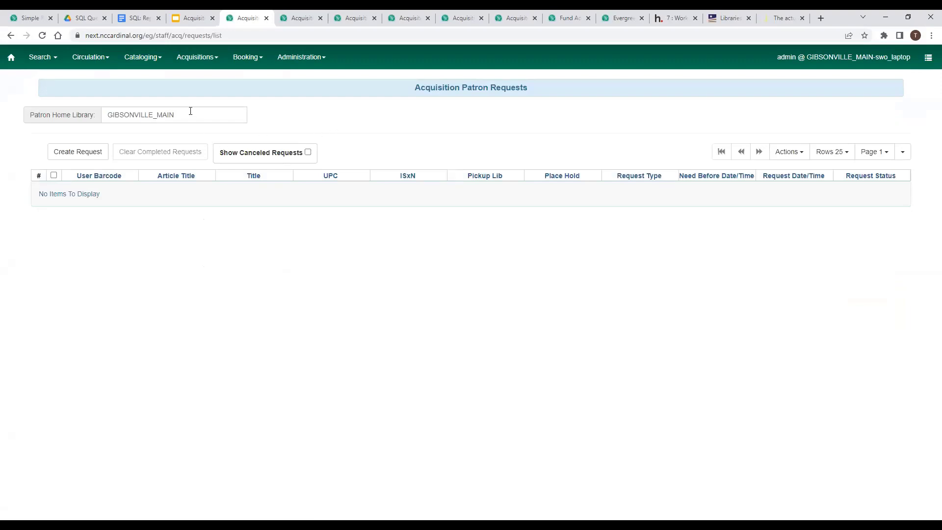
drag(190, 113, 5, 117)
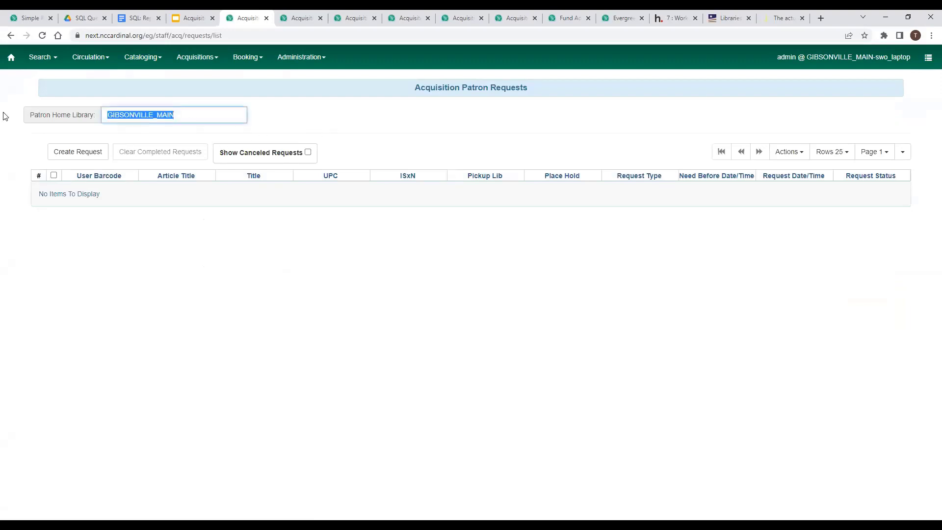
text(cardinal)
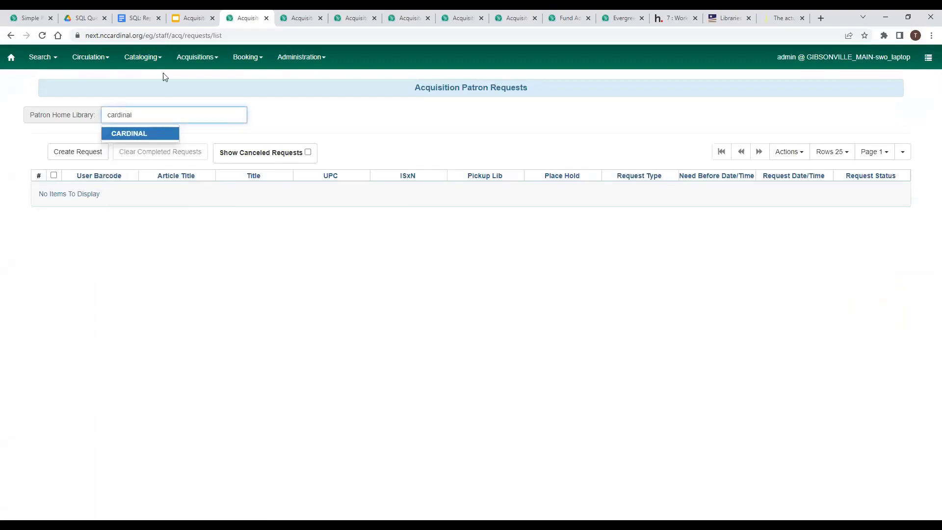
click(133, 132)
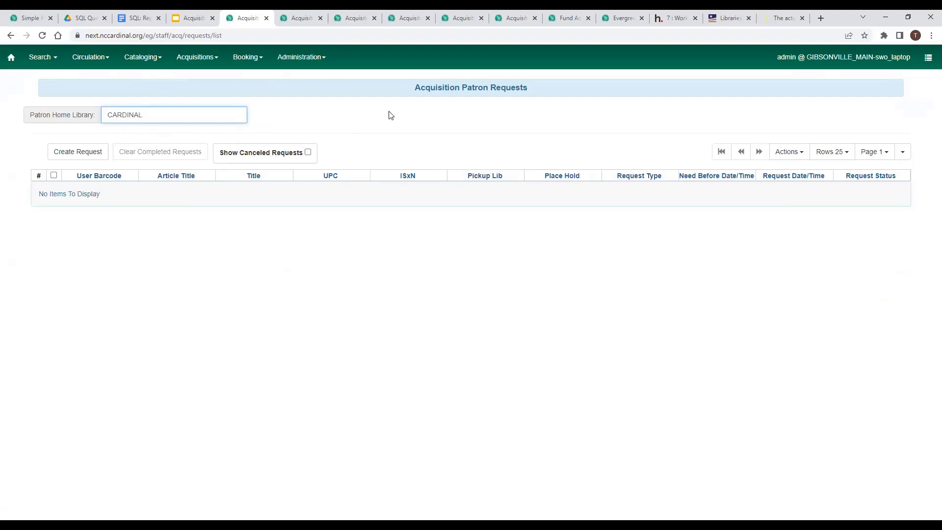
Reopen the acquisition patron requests list, start a new patron request and review the fields of its form
click(206, 58)
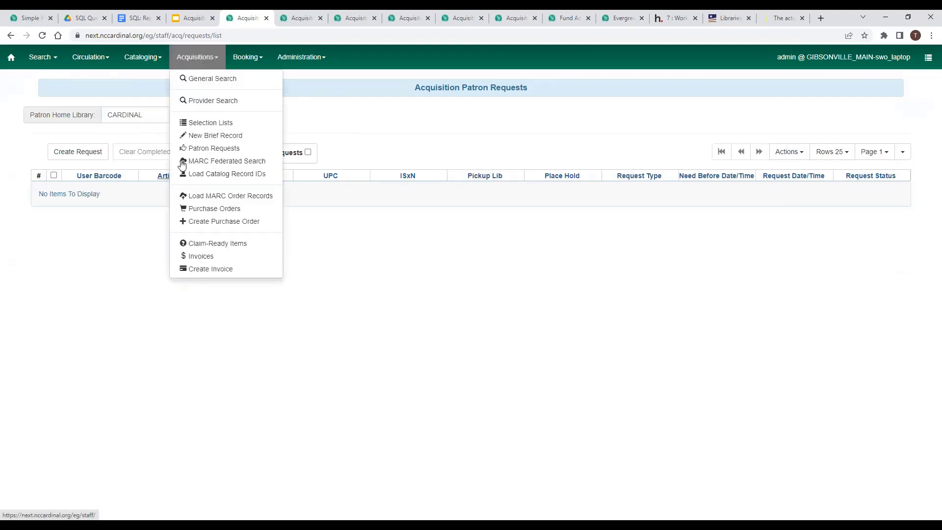
click(216, 148)
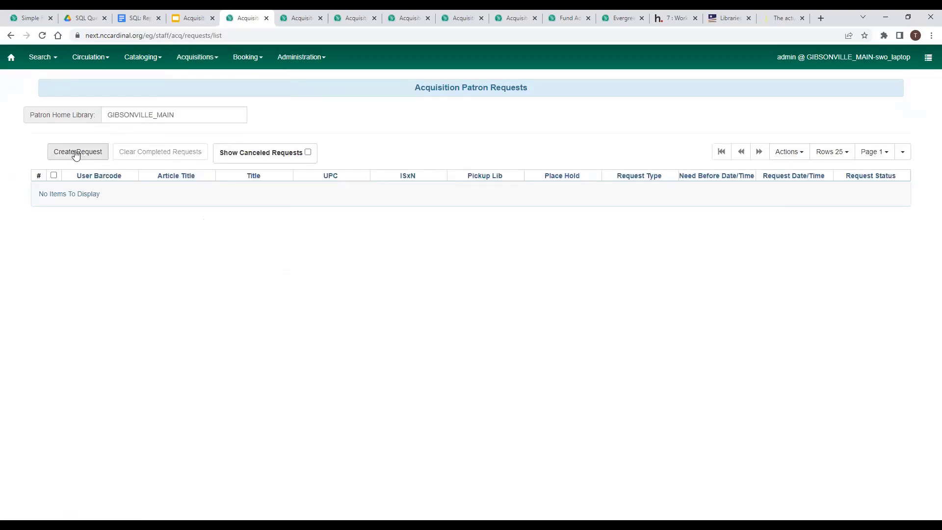
drag(178, 112, 23, 115)
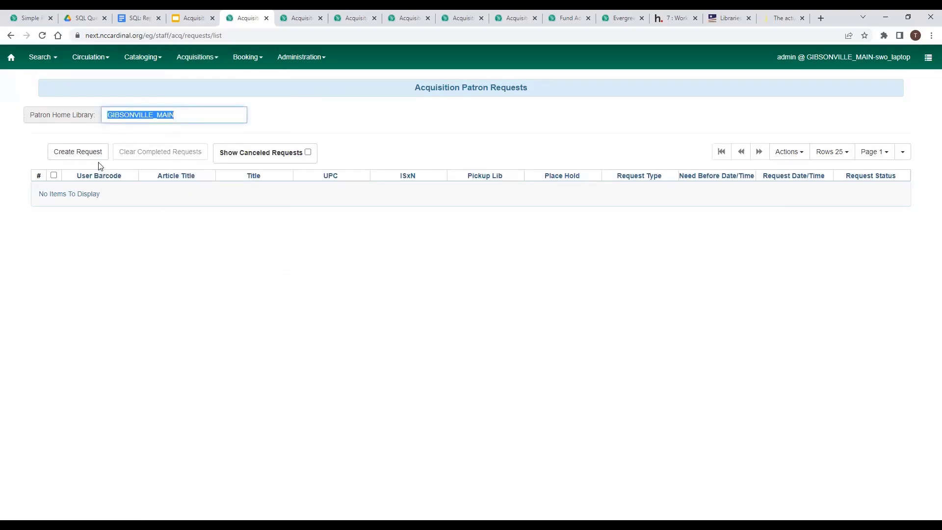
click(79, 153)
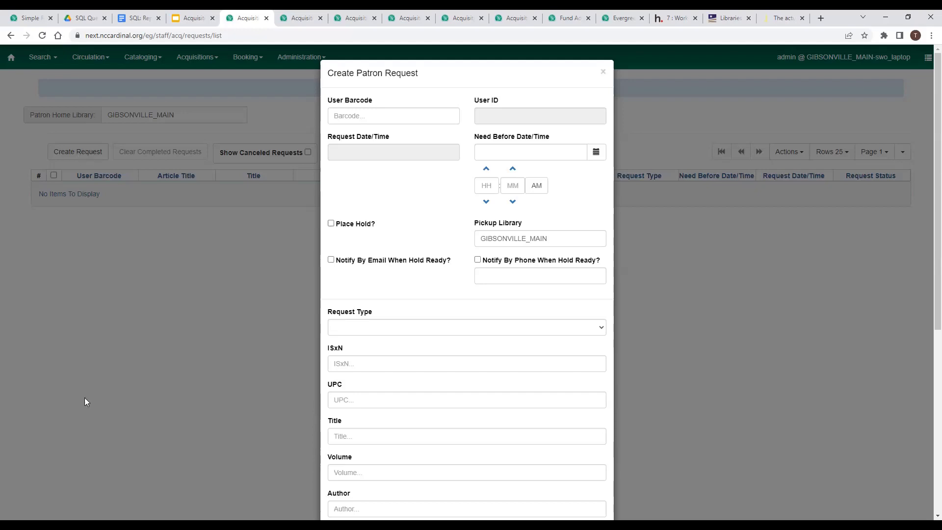
scroll(474, 368, down, 6)
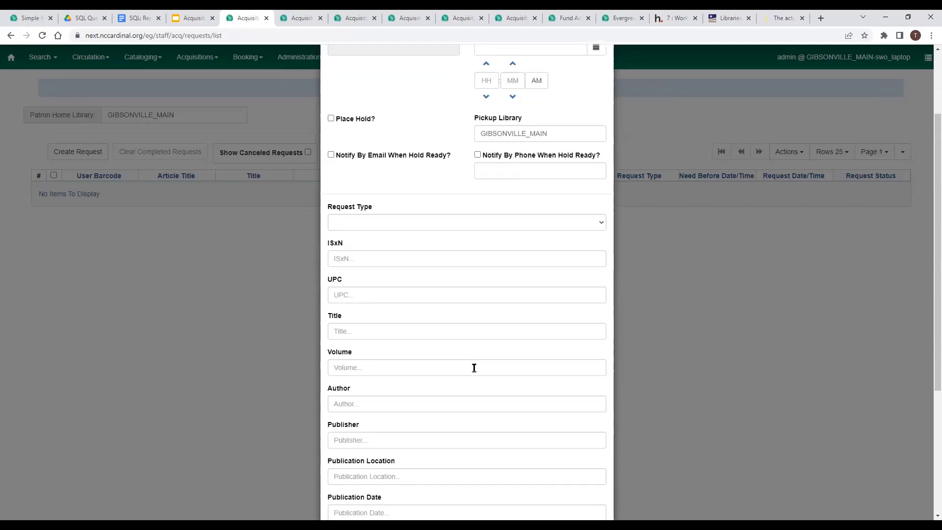
scroll(474, 372, up, 6)
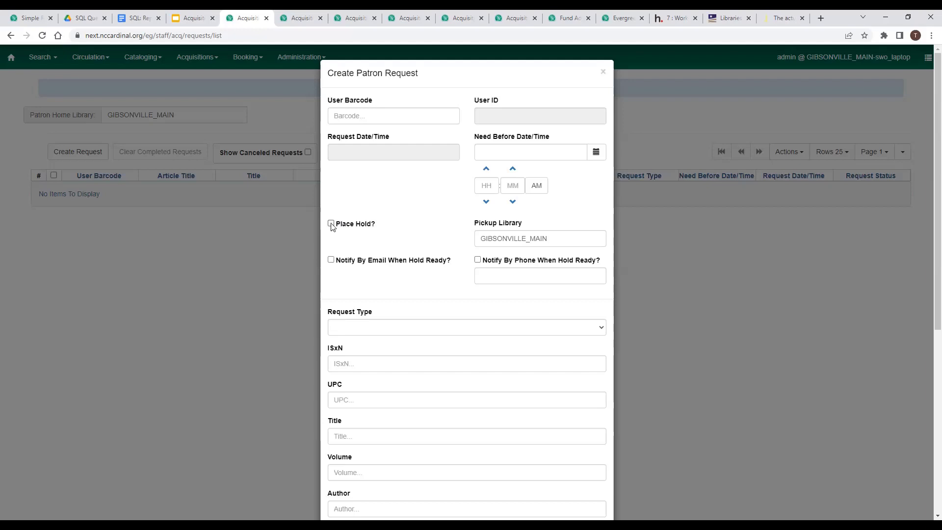
Enable placing a hold for the new patron request and review the remaining bibliographic fields of the form
click(331, 224)
scroll(392, 262, down, 7)
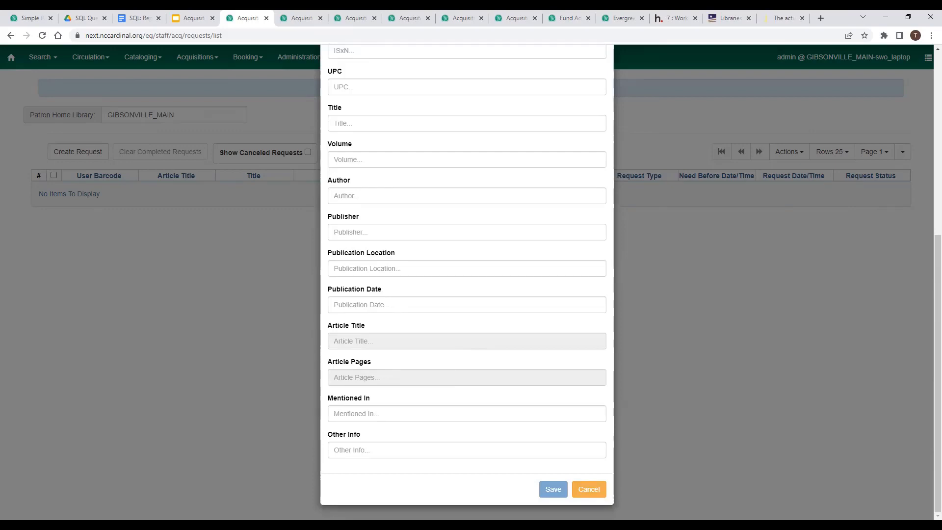
scroll(563, 226, up, 1)
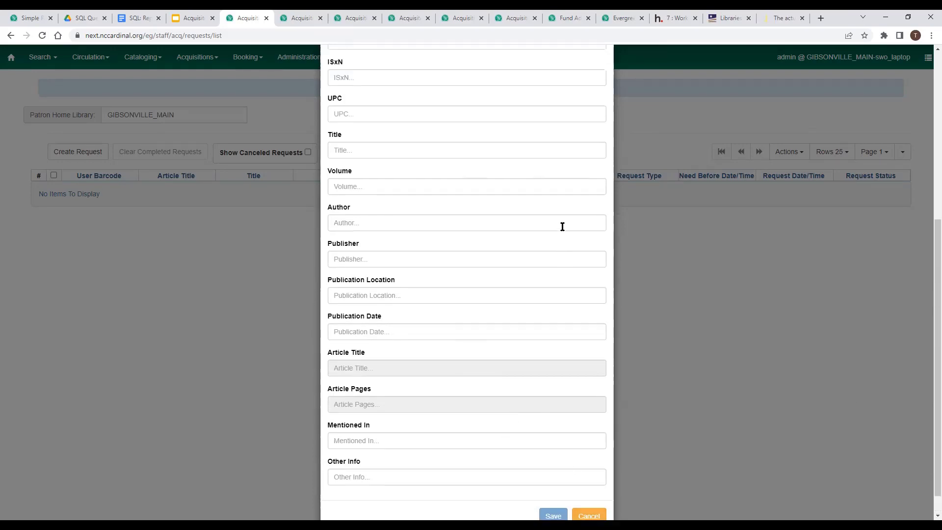
scroll(562, 226, up, 6)
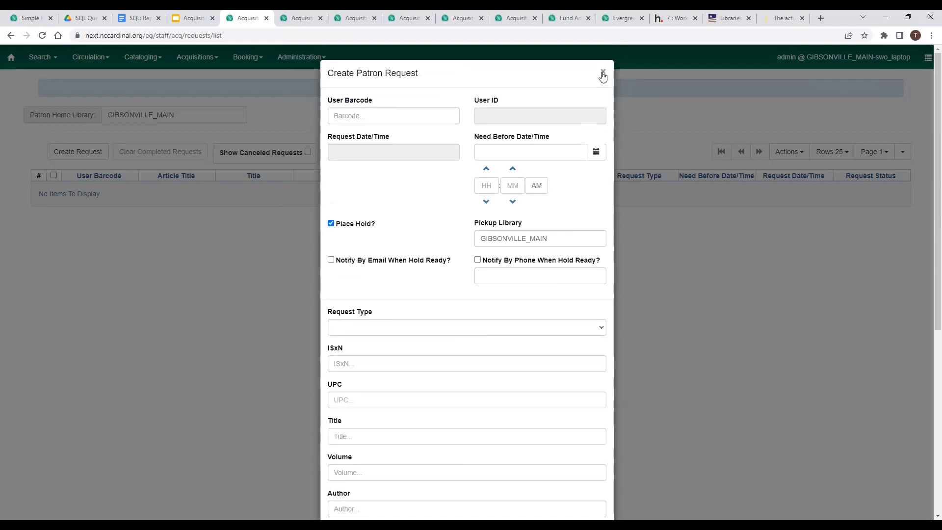
Enter the patron's user barcode in the new request and set the request type to Books
click(365, 111)
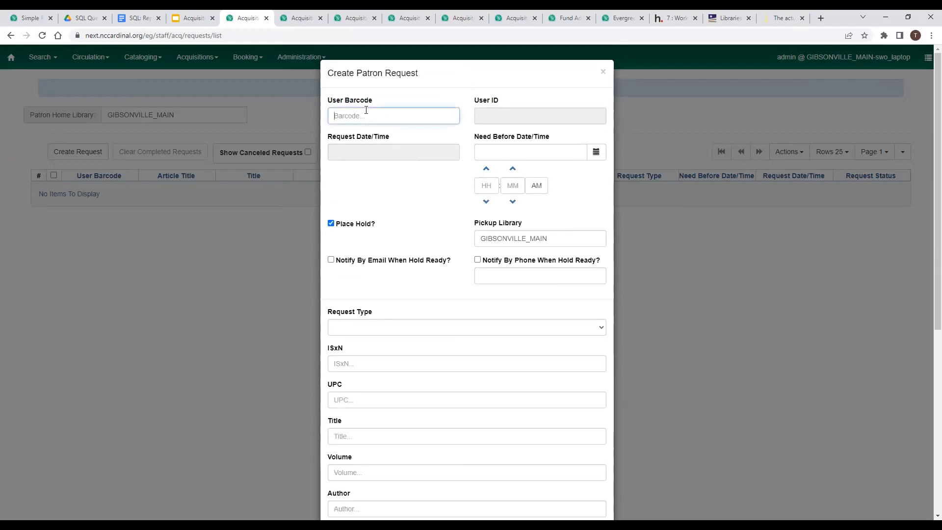
text(12345)
key(Tab)
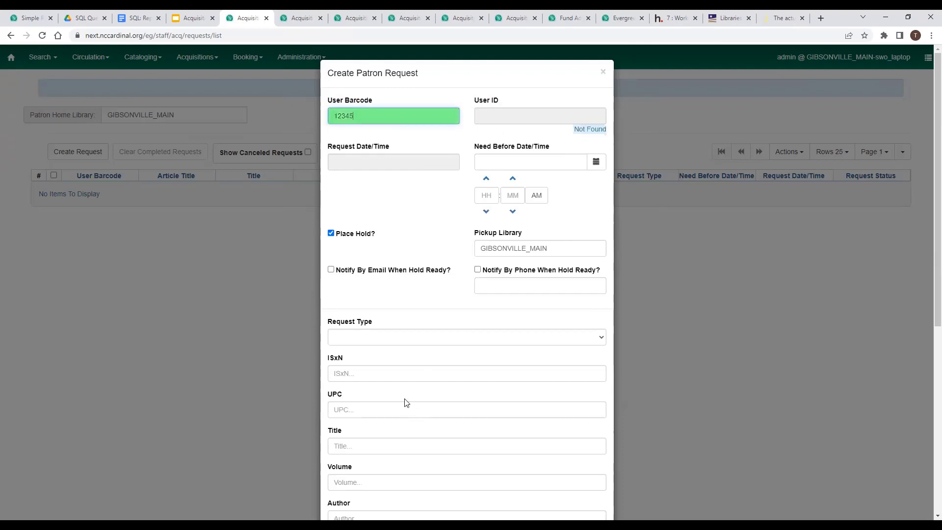
click(397, 343)
click(379, 360)
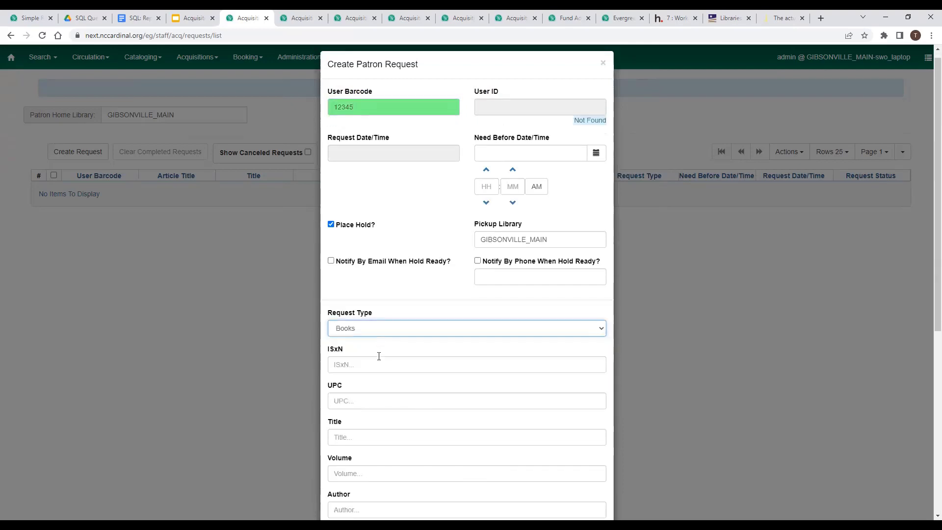
Set the patron request's Need Before date to 01/01/2023
scroll(375, 373, down, 7)
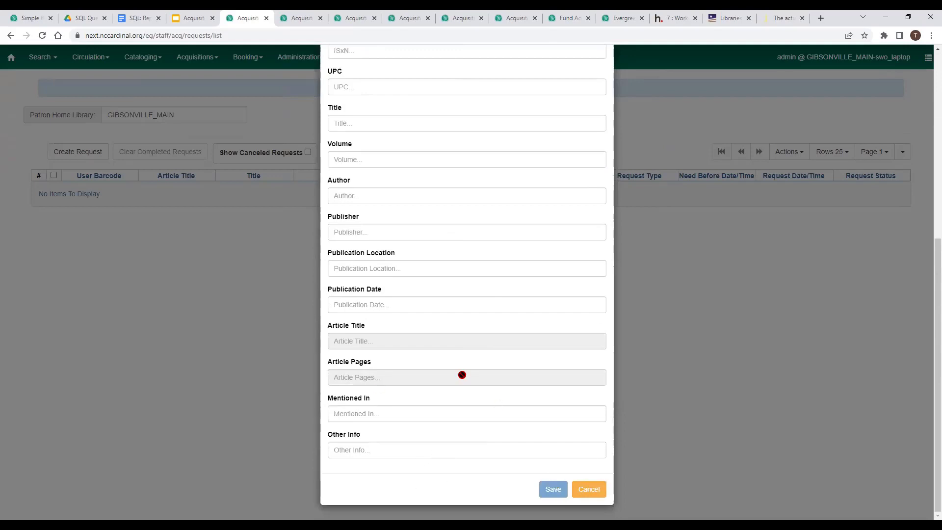
scroll(460, 374, up, 7)
click(513, 166)
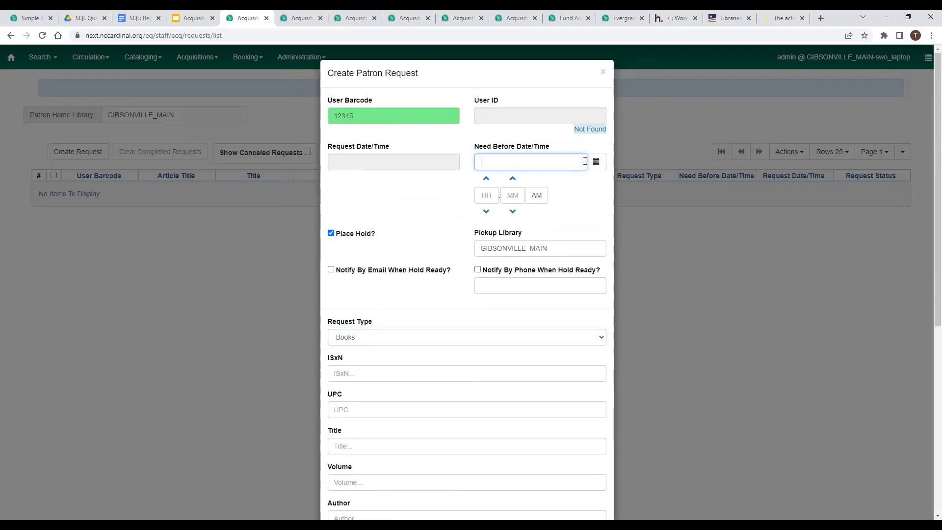
text(01/01/2023)
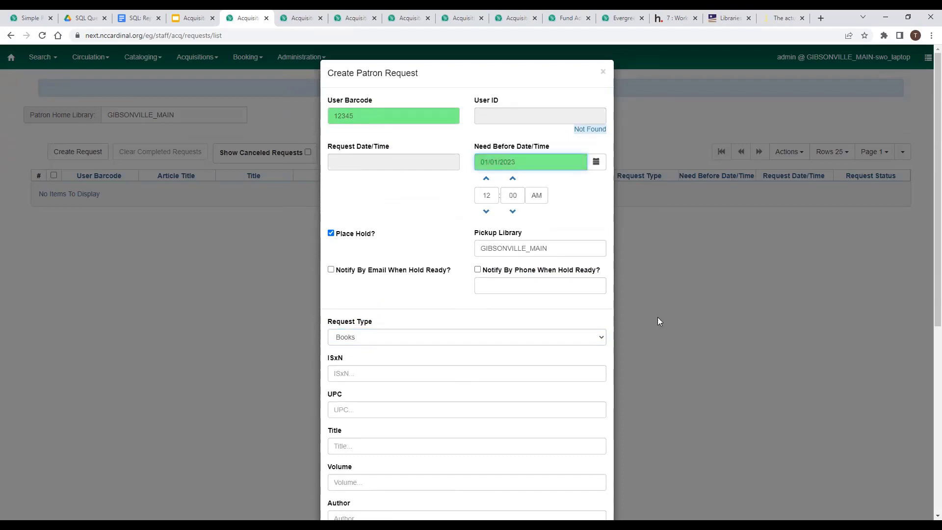
Enable email notification when the hold is ready and review the remaining bibliographic fields of the patron request
scroll(542, 311, down, 2)
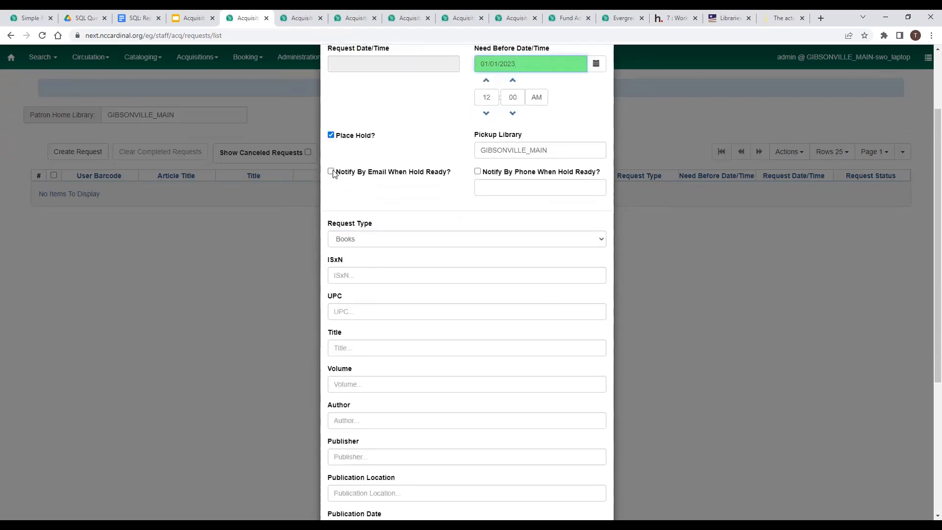
click(331, 171)
scroll(386, 275, down, 5)
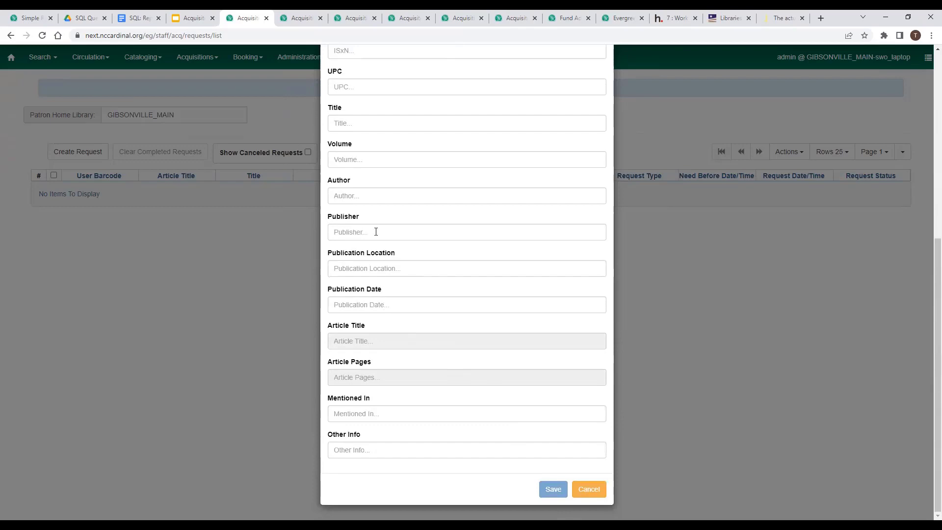
scroll(375, 222, up, 3)
scroll(375, 222, up, 2)
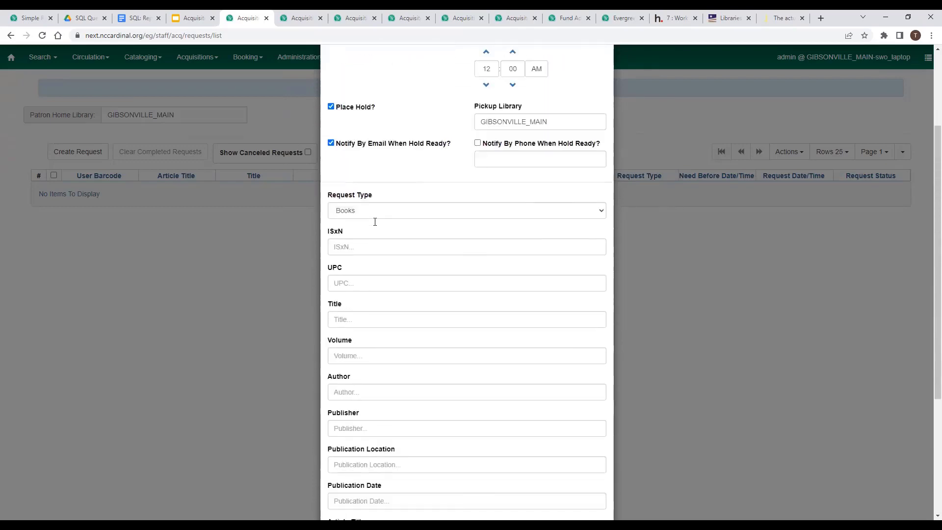